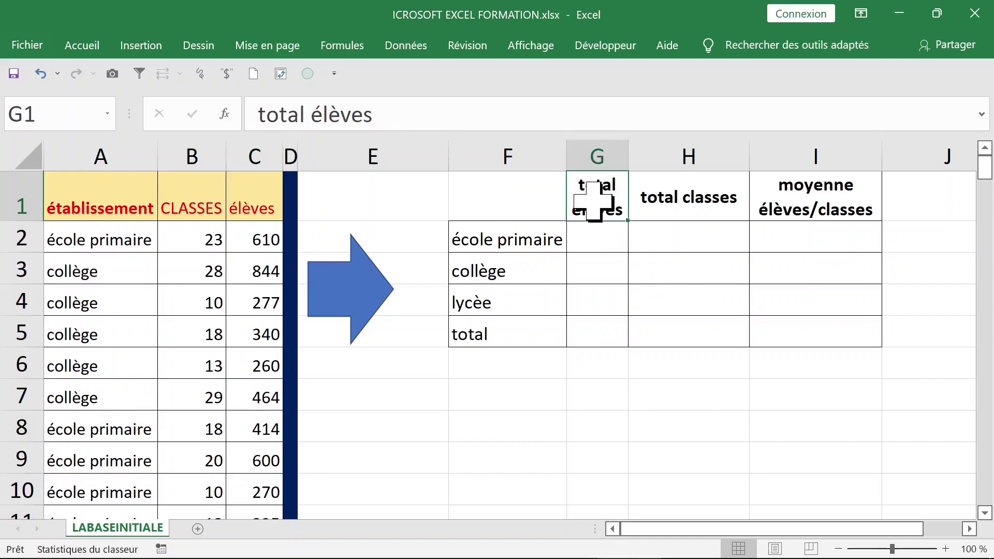
- Narrow column H so that its "total classes" heading wraps onto two lines
{"action": "left_click", "coordinate": [694, 216]}
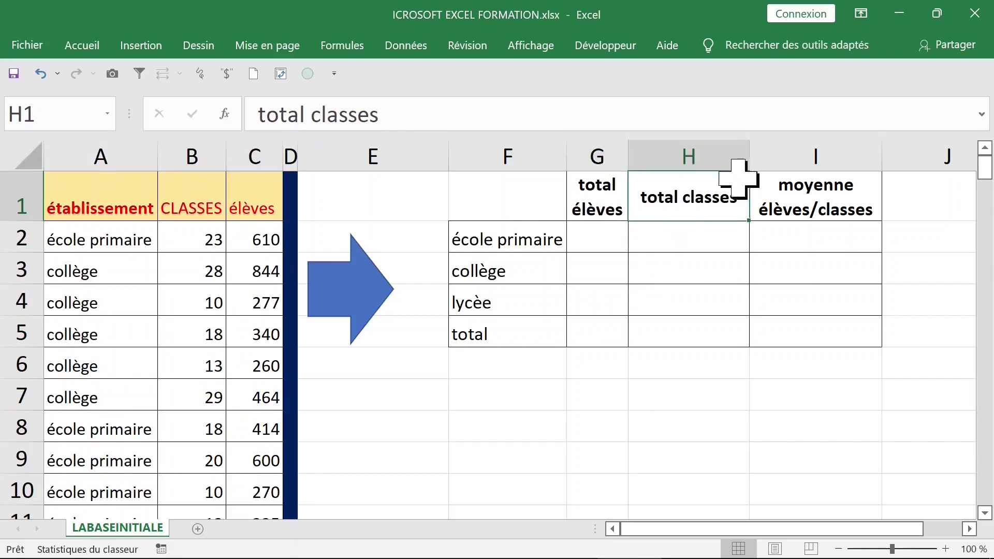
{"action": "left_click_drag", "start_coordinate": [746, 160], "coordinate": [702, 157]}
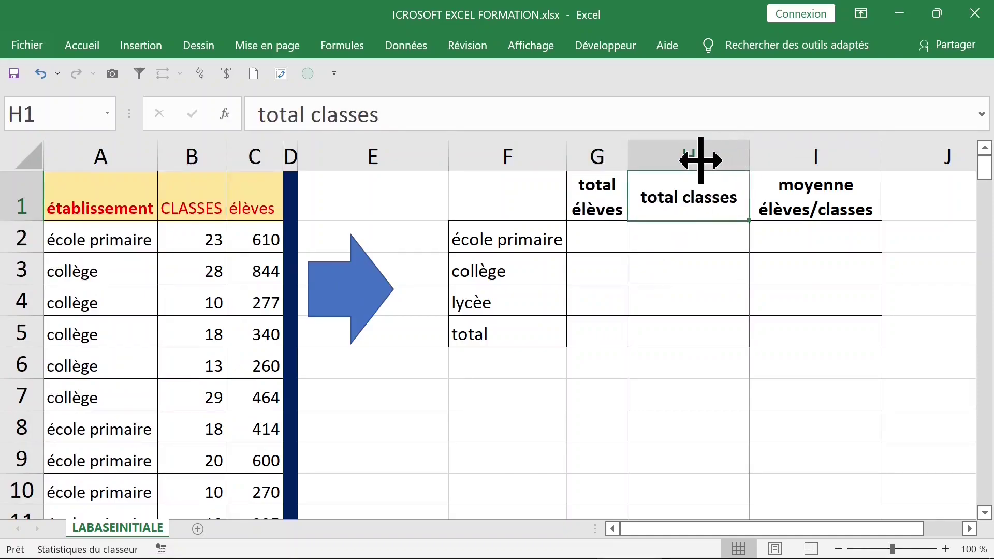
{"action": "left_click", "coordinate": [800, 210]}
- Examine the summary table's school-type row labels and its empty result cells
{"action": "left_click", "coordinate": [519, 243]}
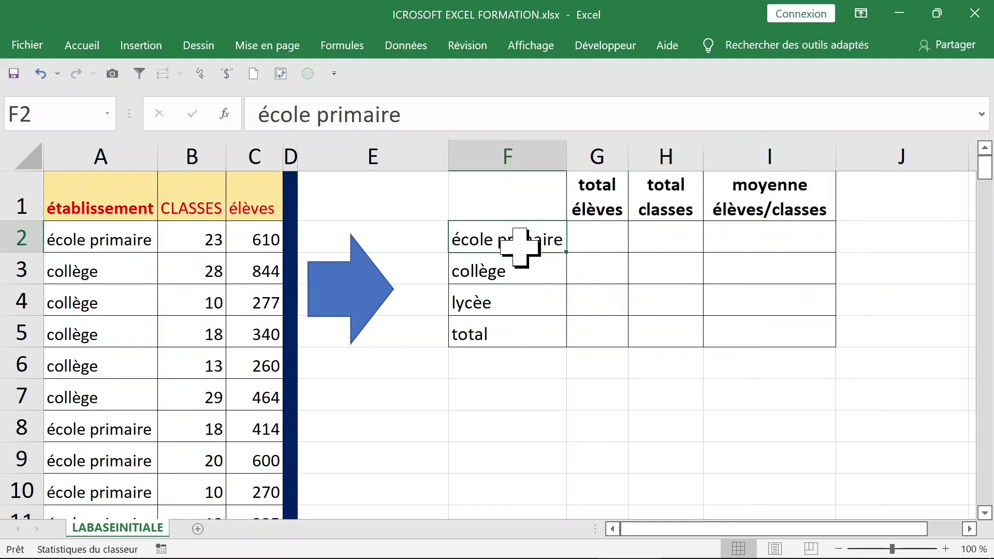
{"action": "left_click", "coordinate": [516, 302]}
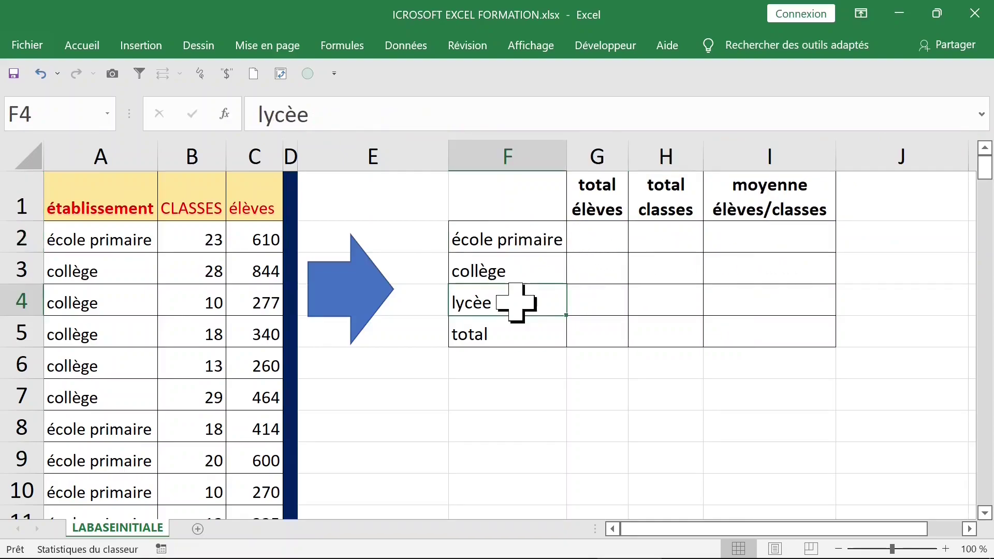
{"action": "left_click", "coordinate": [528, 236]}
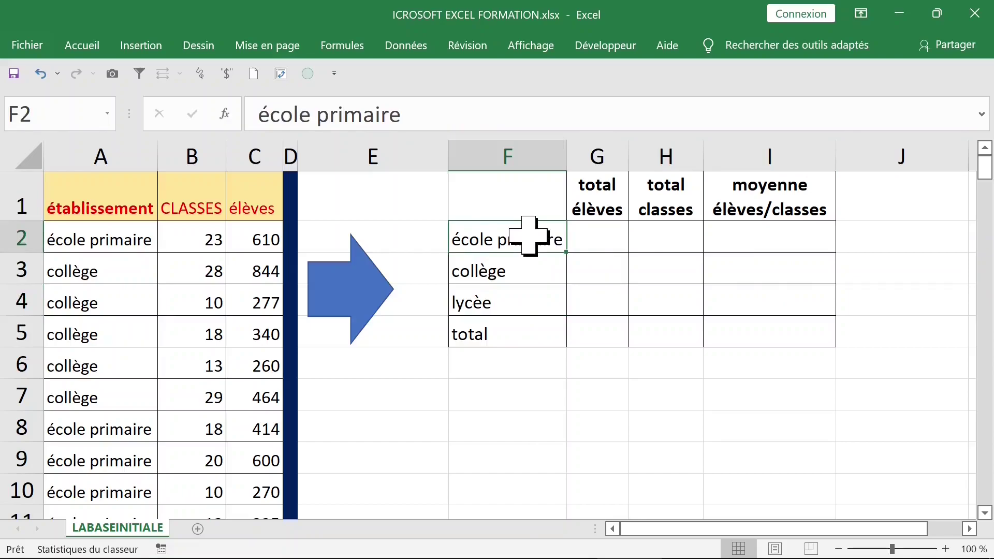
{"action": "left_click", "coordinate": [515, 263]}
{"action": "left_click", "coordinate": [514, 300]}
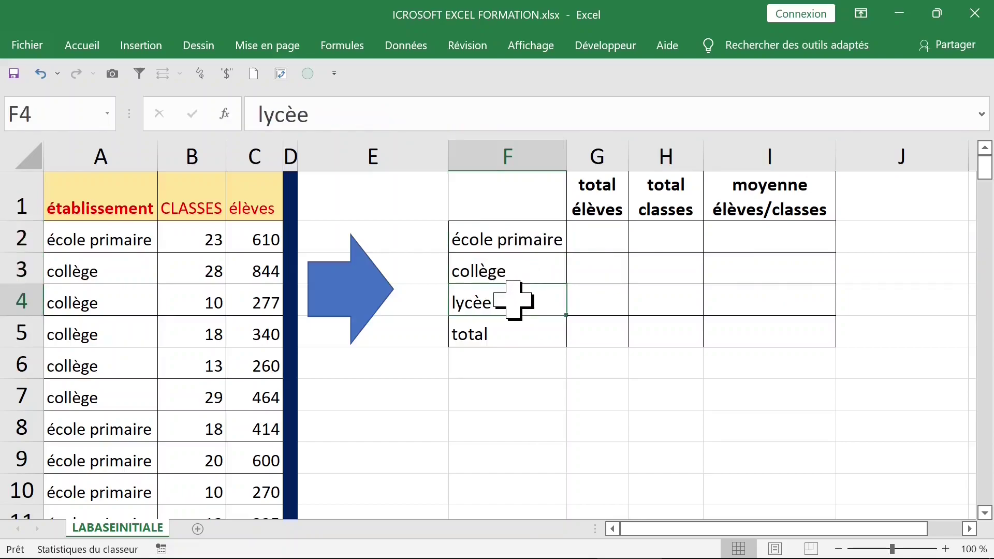
{"action": "left_click", "coordinate": [595, 336]}
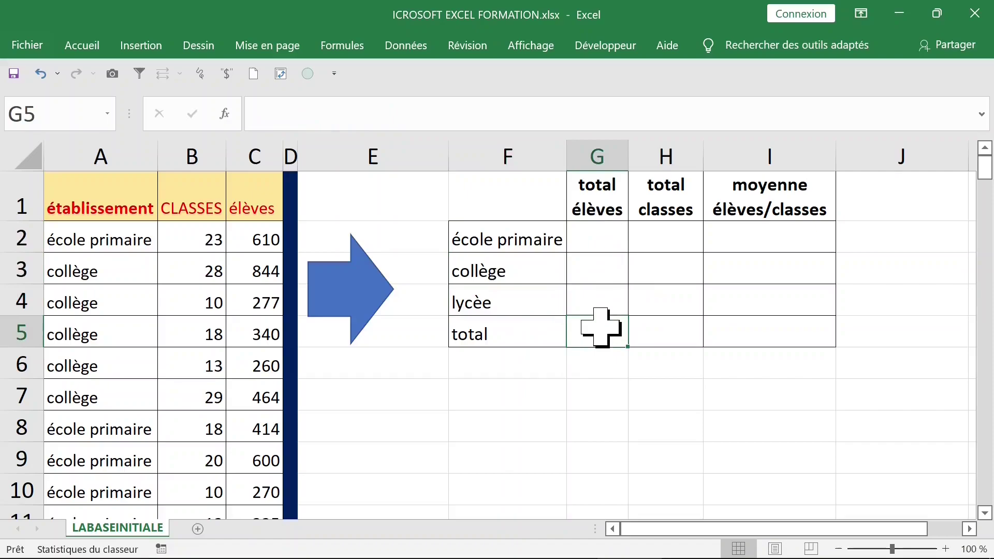
{"action": "left_click", "coordinate": [602, 236]}
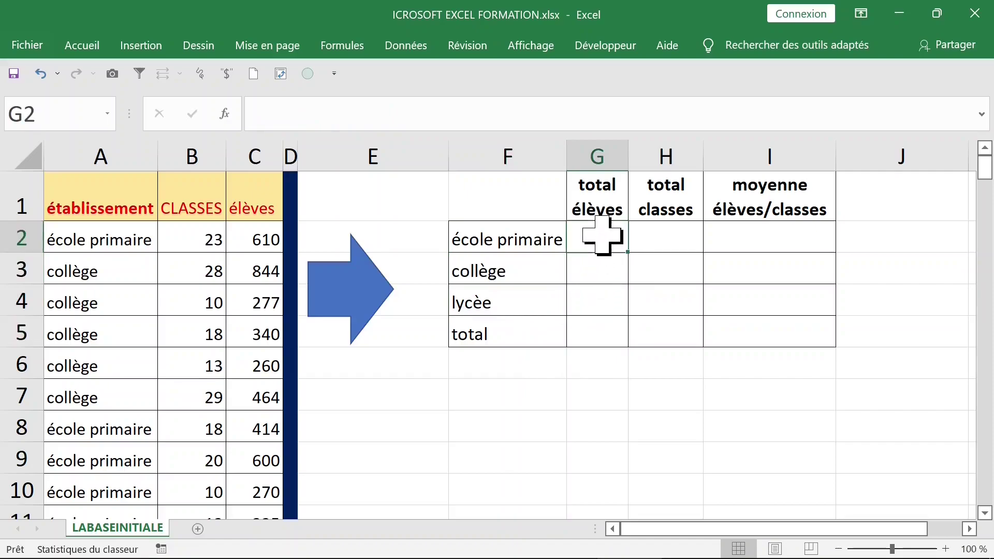
{"action": "left_click", "coordinate": [127, 234]}
- Create named ranges for the data in A1:C156 using only the top row's headings as names
{"action": "left_click", "coordinate": [107, 151]}
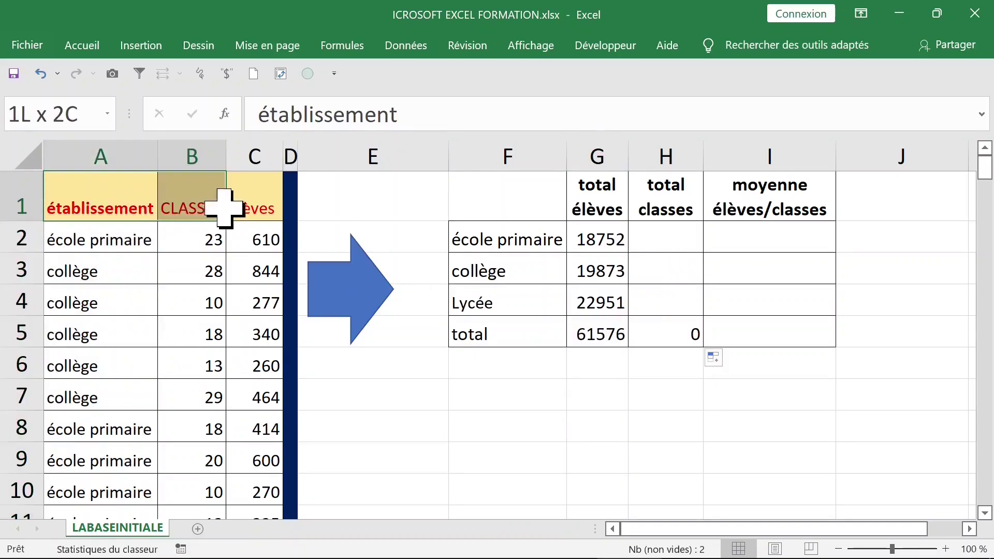
{"action": "left_click_drag", "start_coordinate": [222, 211], "coordinate": [239, 207]}
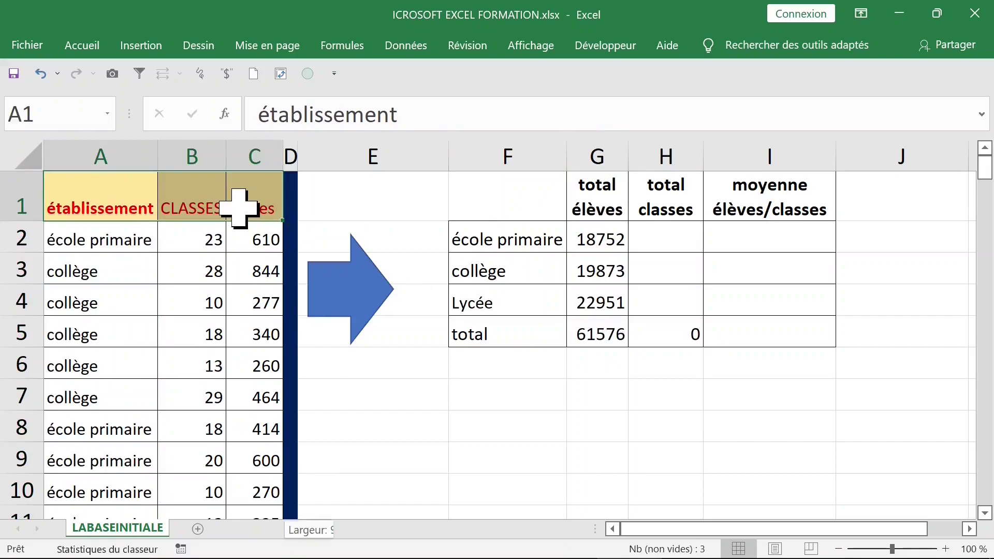
{"action": "key", "text": "ctrl+shift+Down"}
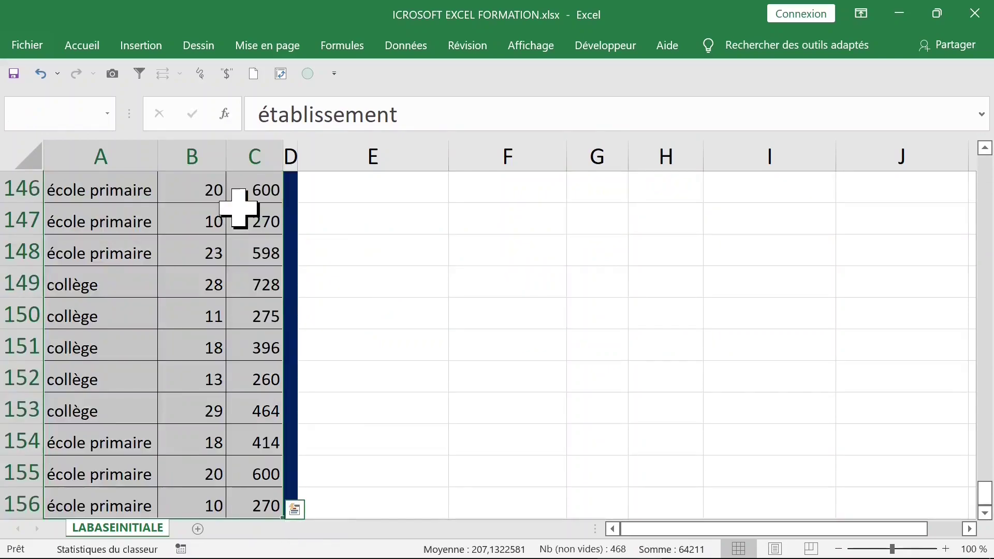
{"action": "left_click", "coordinate": [344, 45]}
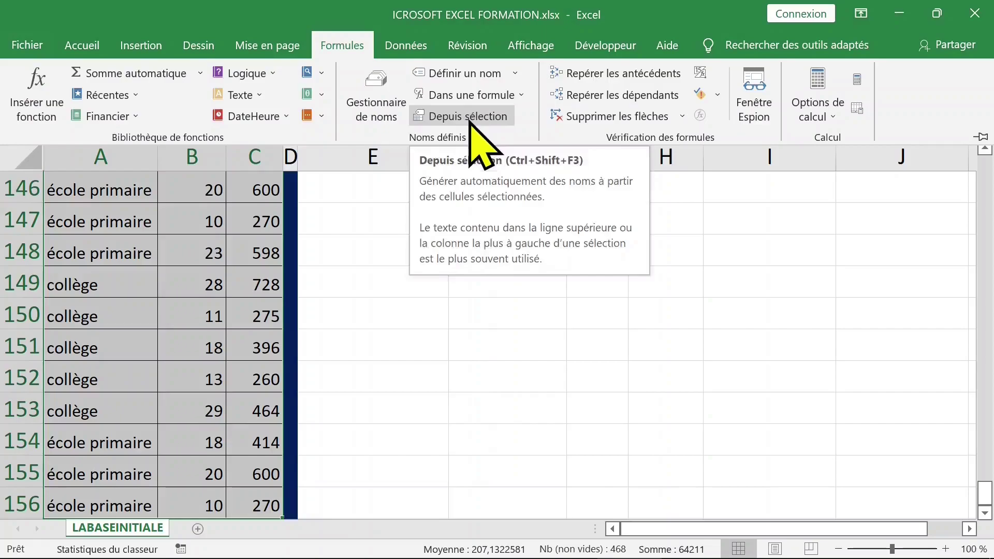
{"action": "left_click", "coordinate": [468, 116]}
{"action": "left_click", "coordinate": [600, 301]}
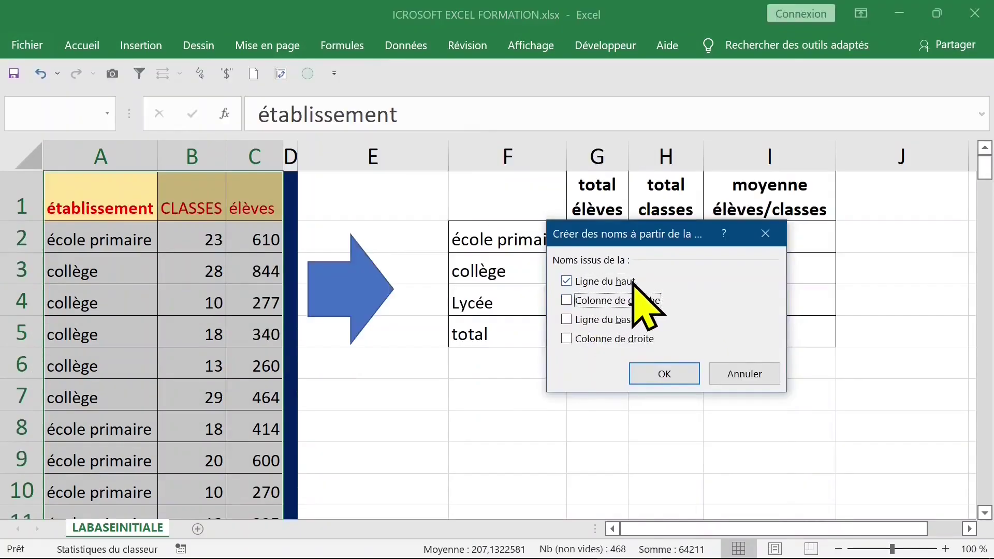
{"action": "left_click", "coordinate": [663, 376]}
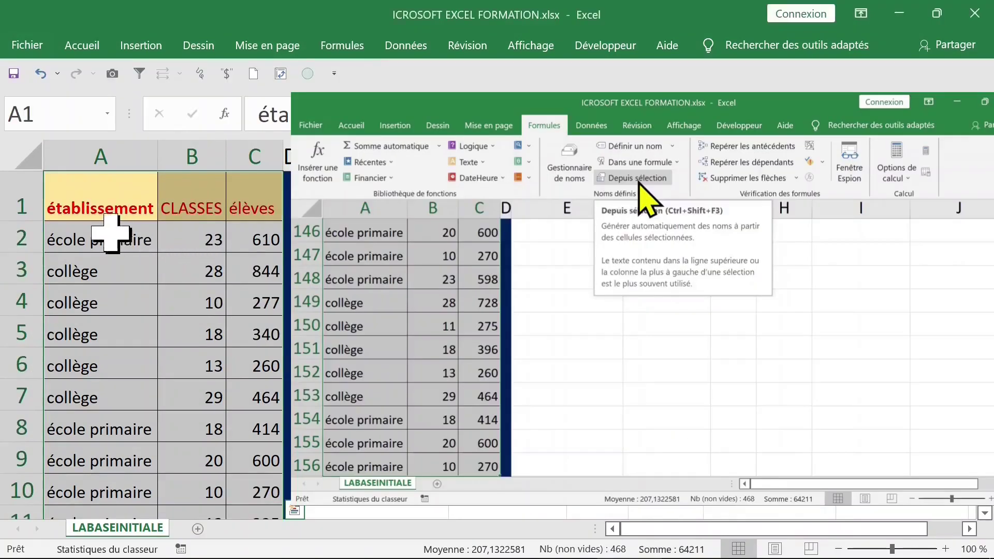
- Check which cells the named ranges CLASSES, élèves and établissement cover by going to each one
{"action": "left_click", "coordinate": [106, 239]}
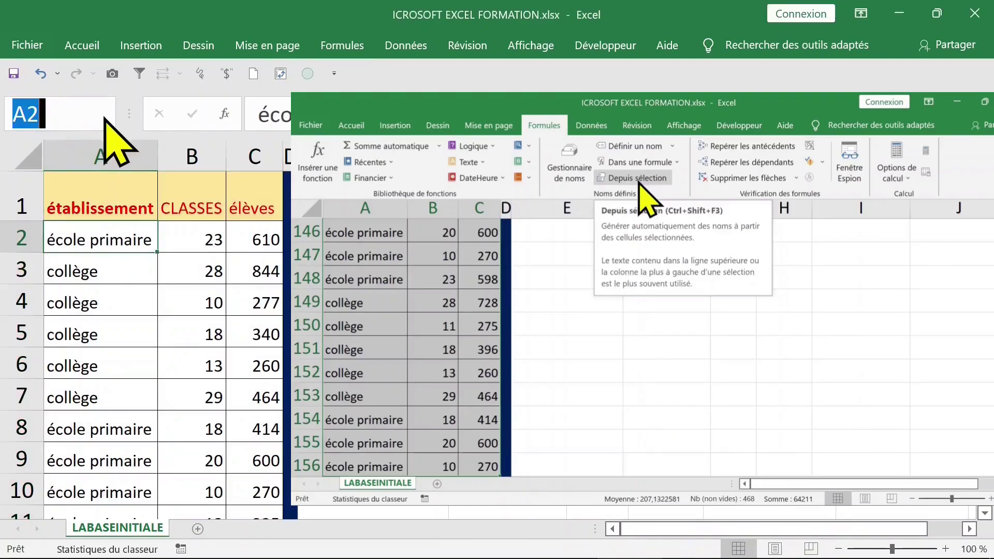
{"action": "left_click", "coordinate": [107, 113]}
{"action": "left_click", "coordinate": [85, 150]}
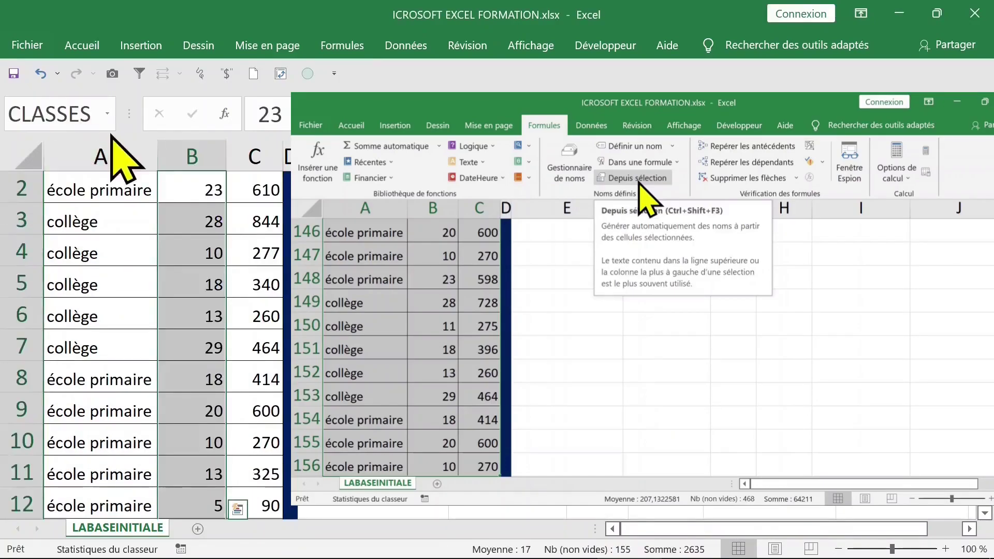
{"action": "left_click", "coordinate": [106, 115]}
{"action": "left_click", "coordinate": [85, 182]}
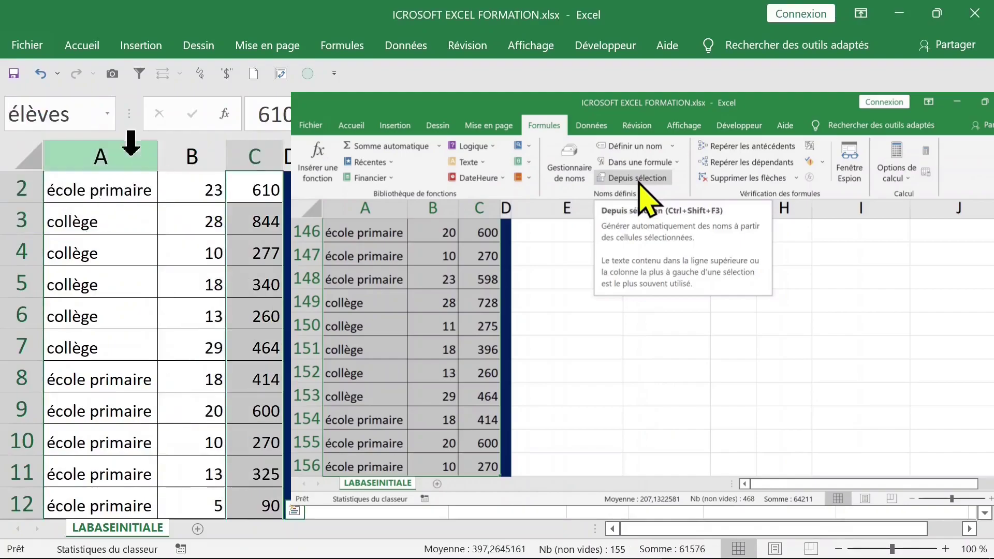
{"action": "left_click", "coordinate": [106, 115]}
{"action": "left_click", "coordinate": [59, 214]}
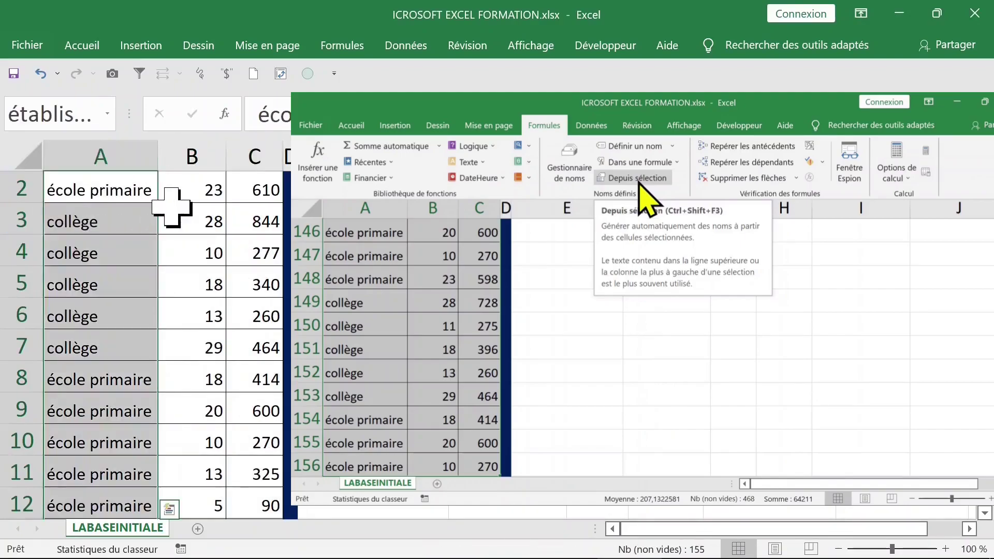
{"action": "left_click", "coordinate": [195, 283]}
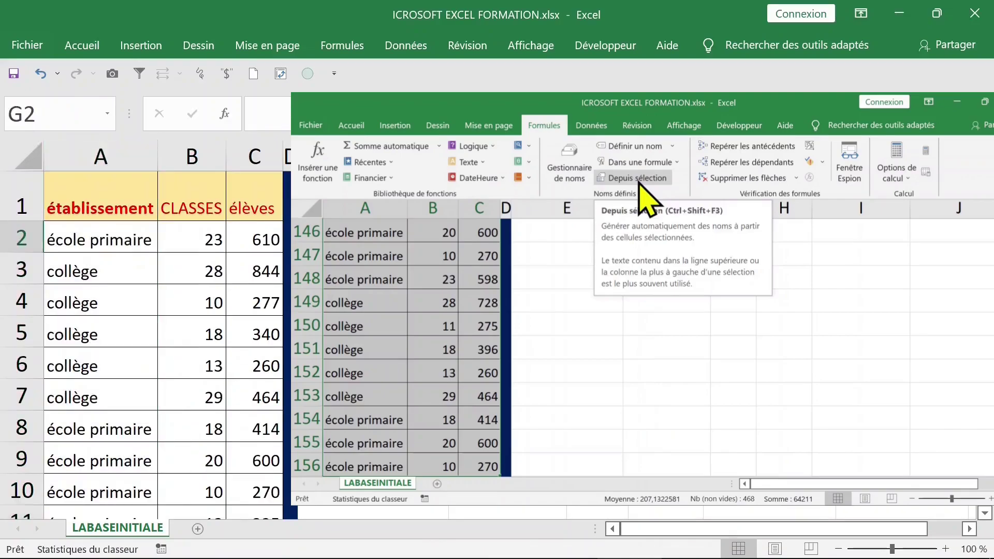
- Start a SOMMEPROD formula in G2 and set its Matrice1 argument to the élèves range
{"action": "type", "text": "=som"}
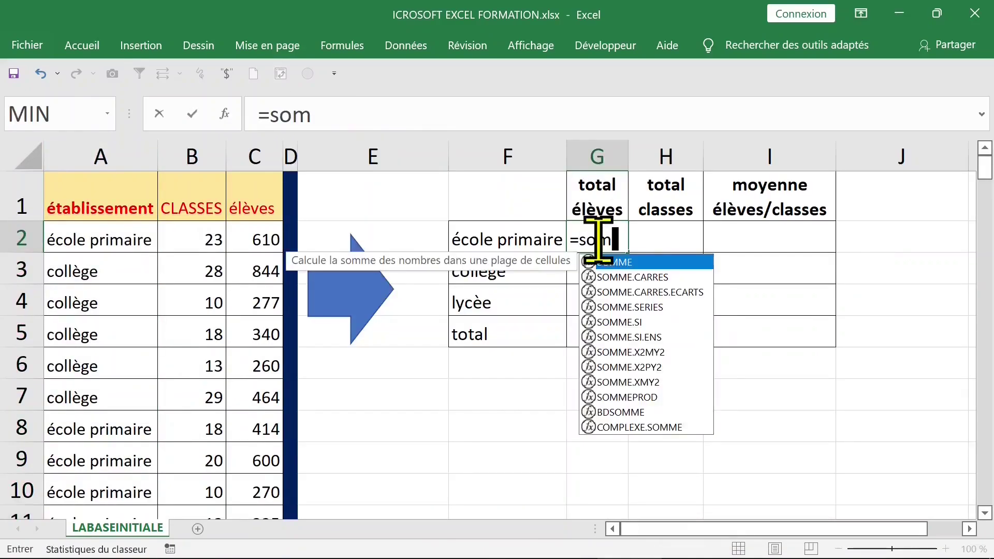
{"action": "type", "text": "meprod"}
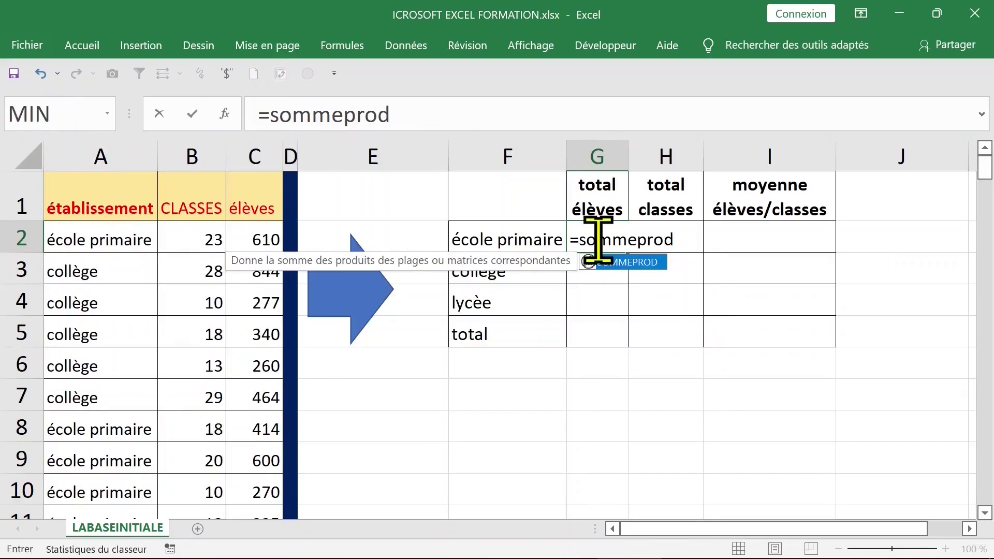
{"action": "key", "text": "Tab"}
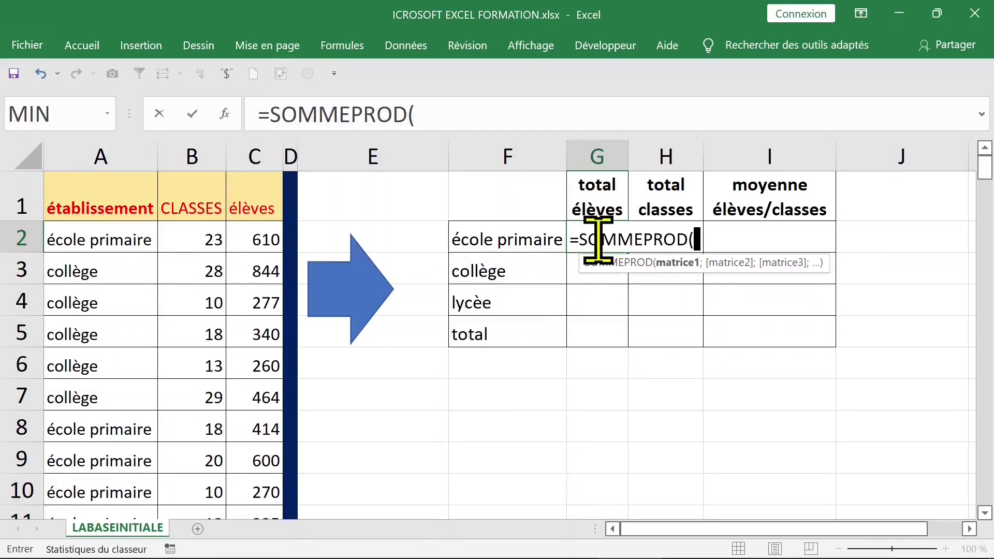
{"action": "left_click", "coordinate": [226, 113]}
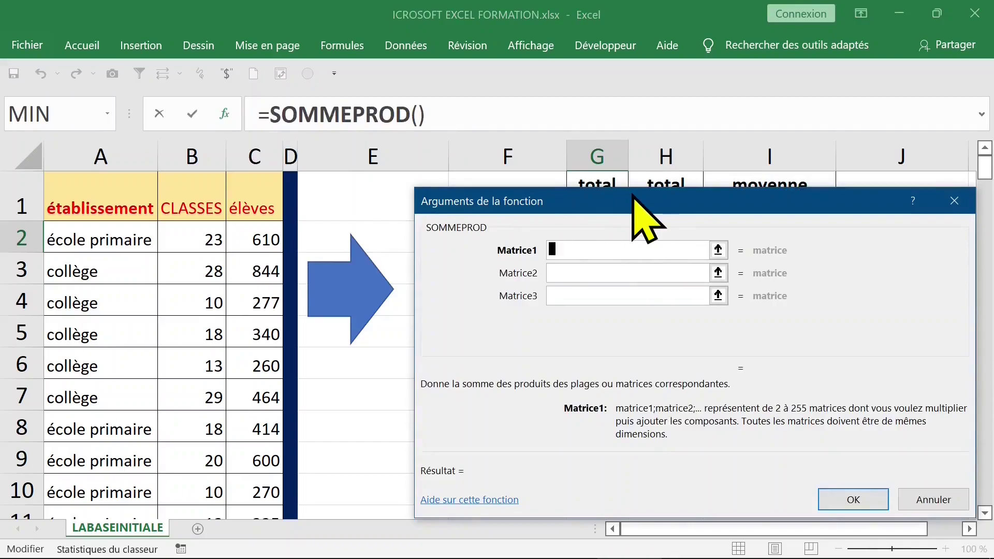
{"action": "left_click_drag", "start_coordinate": [633, 195], "coordinate": [642, 254]}
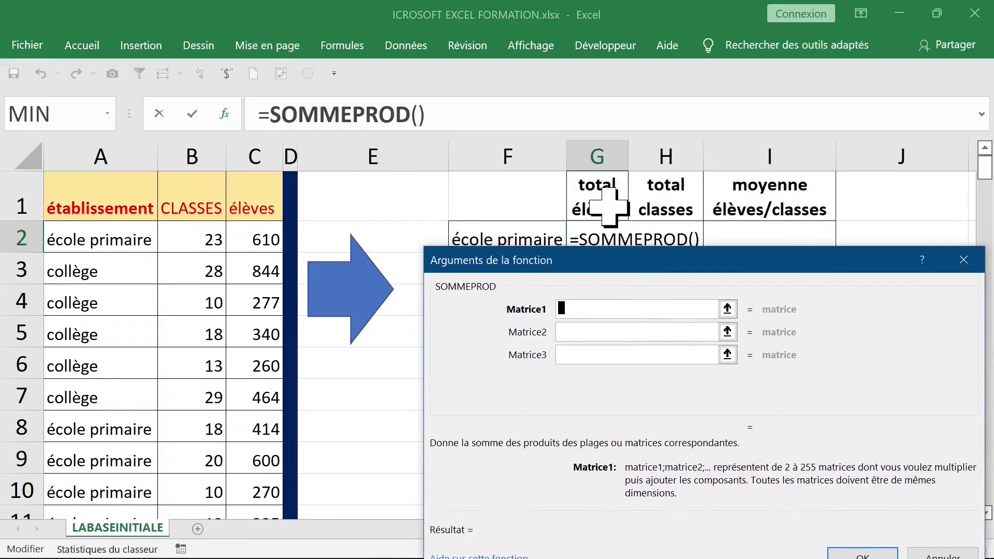
{"action": "left_click", "coordinate": [257, 241]}
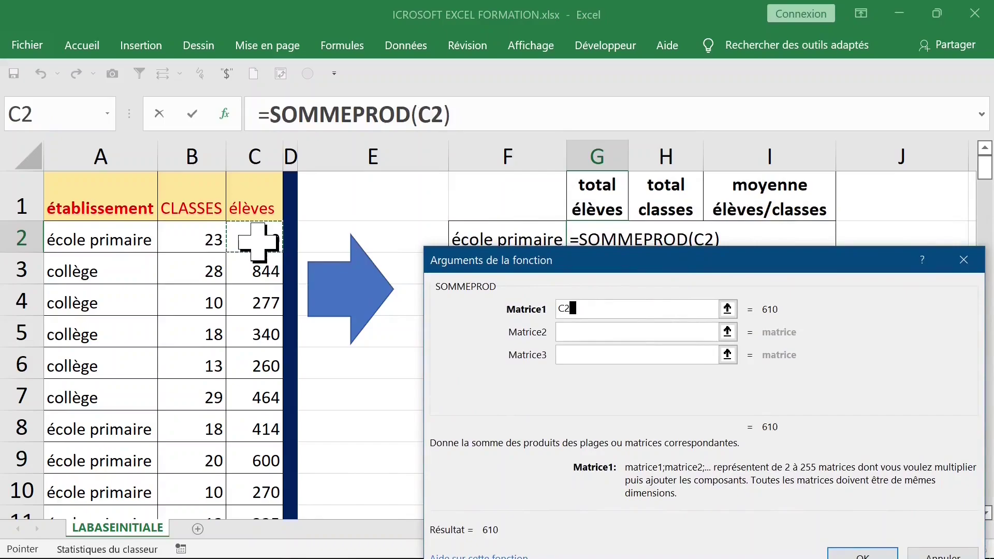
{"action": "key", "text": "ctrl+shift+Down"}
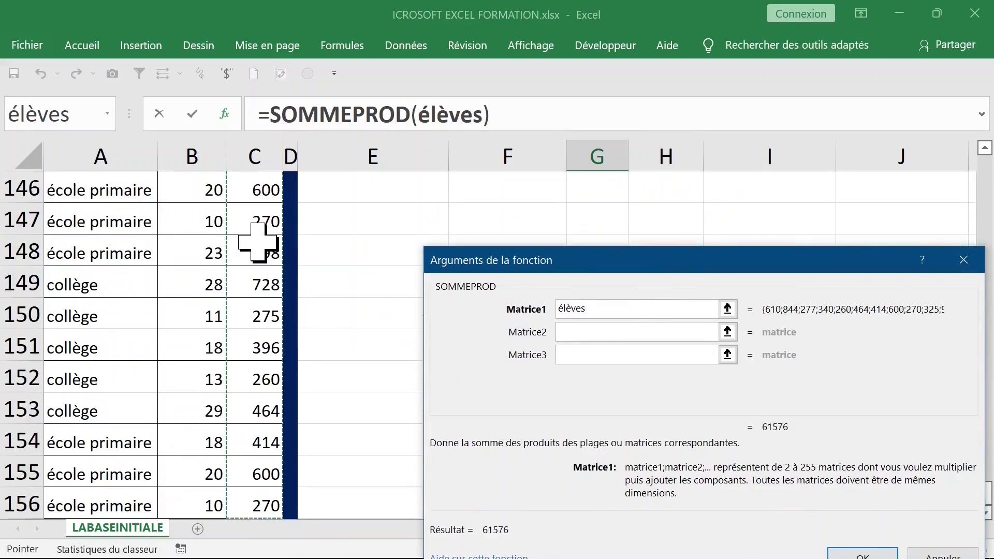
{"action": "key", "text": "ctrl+BackSpace"}
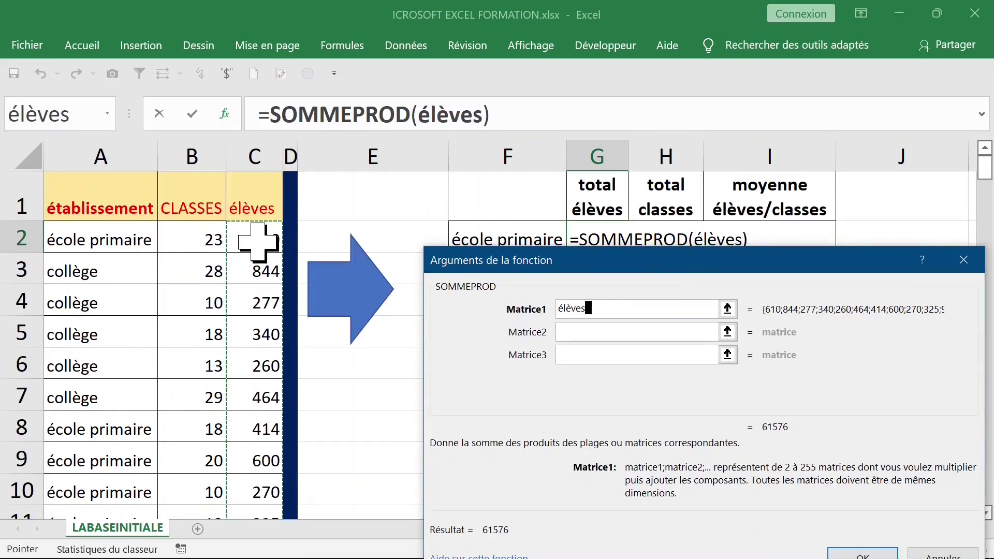
- Enclose élèves in its own parentheses and multiply it by a newly opened factor: =SOMMEPROD((élèves)*(
{"action": "left_click", "coordinate": [517, 113]}
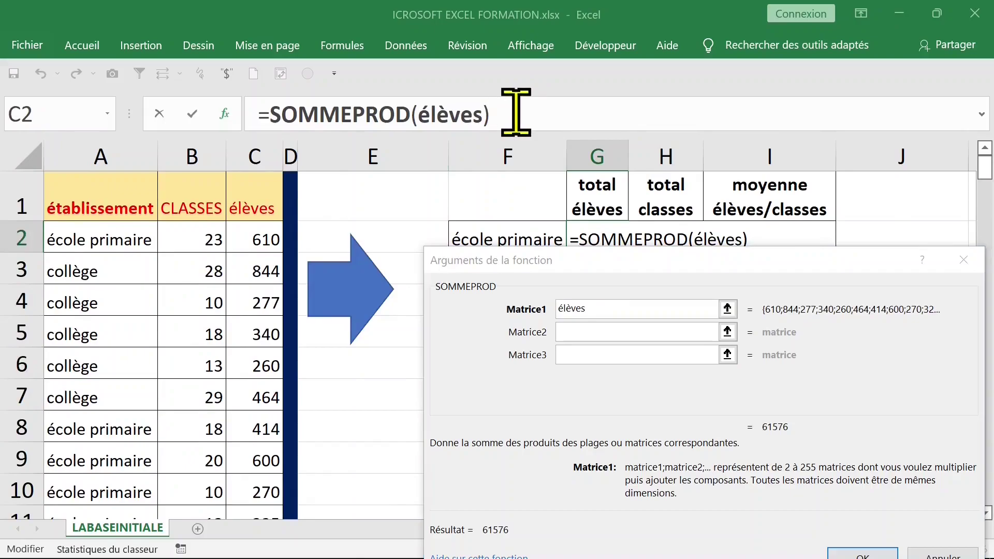
{"action": "type", "text": "*"}
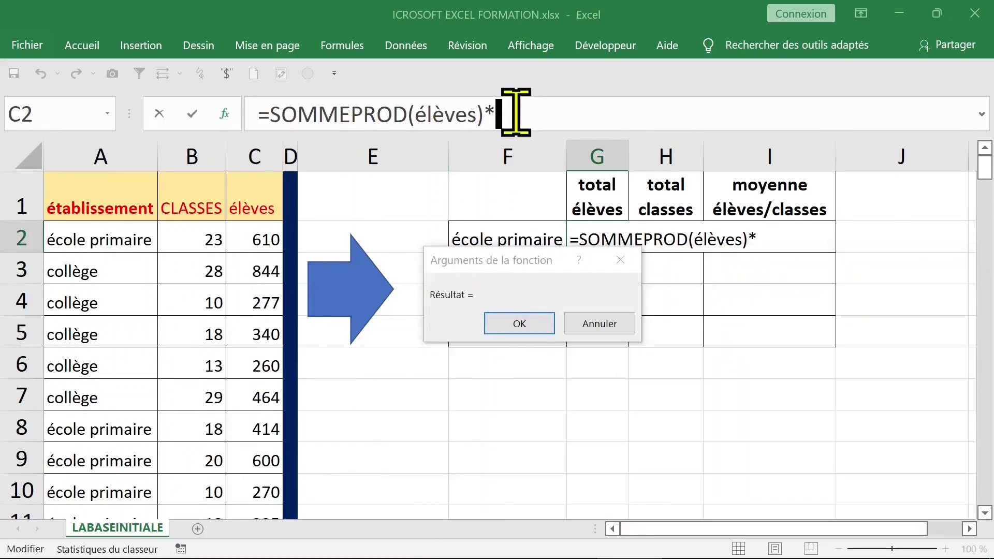
{"action": "left_click", "coordinate": [407, 112]}
{"action": "type", "text": "("}
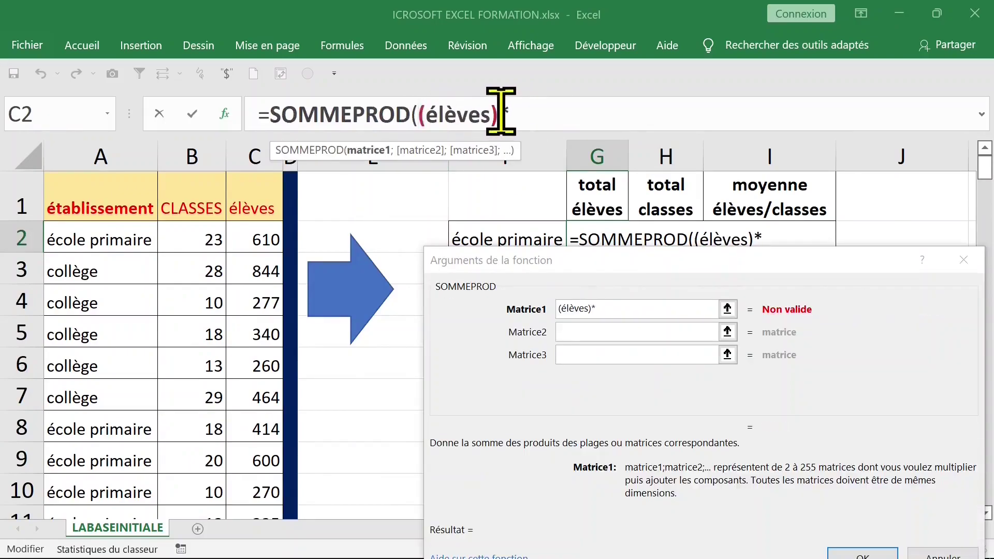
{"action": "left_click", "coordinate": [532, 112]}
{"action": "type", "text": "("}
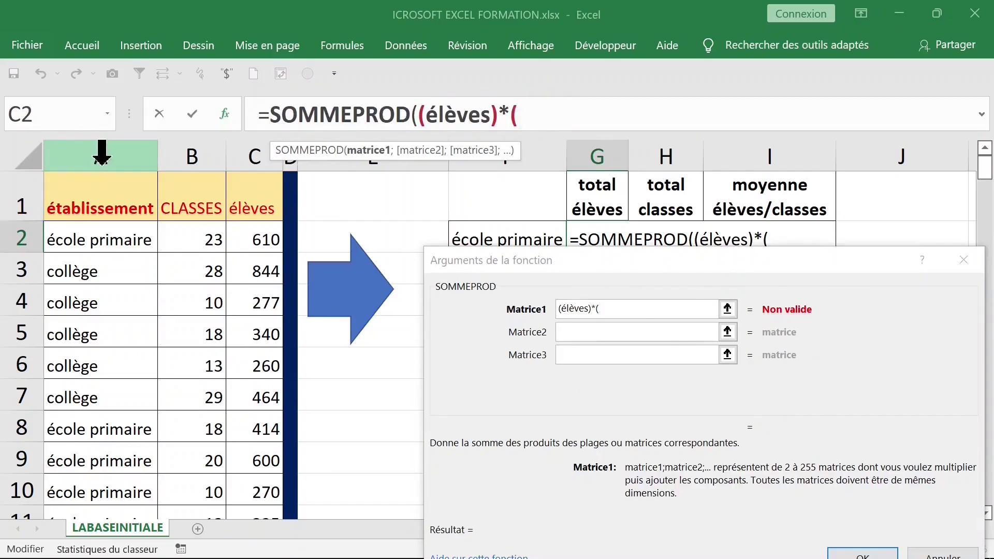
- Complete the second factor by comparing the établissement range A2:A156 with F2, closing the formula as =SOMMEPROD((élèves)*(établissement=F2))
{"action": "left_click", "coordinate": [98, 237]}
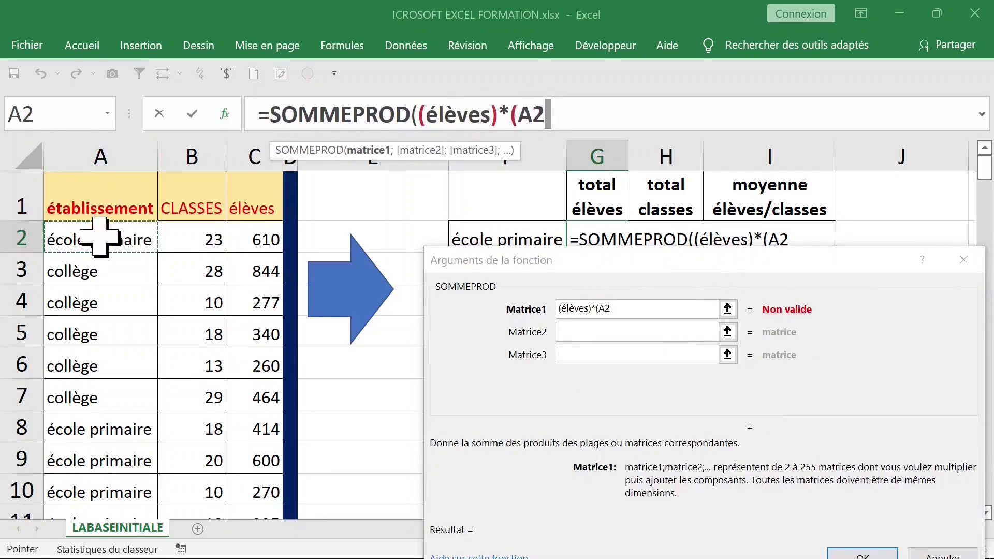
{"action": "key", "text": "ctrl+shift+Down"}
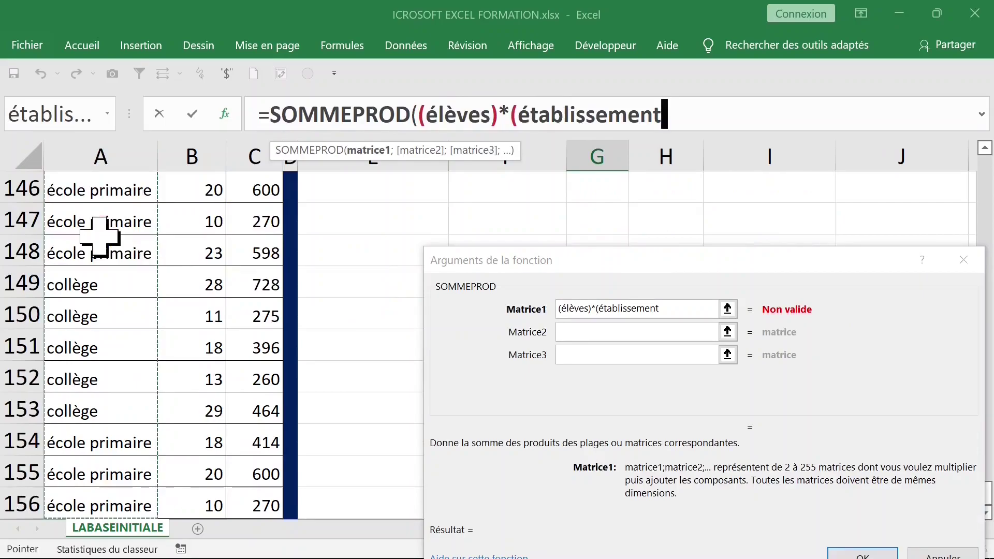
{"action": "key", "text": "ctrl+BackSpace"}
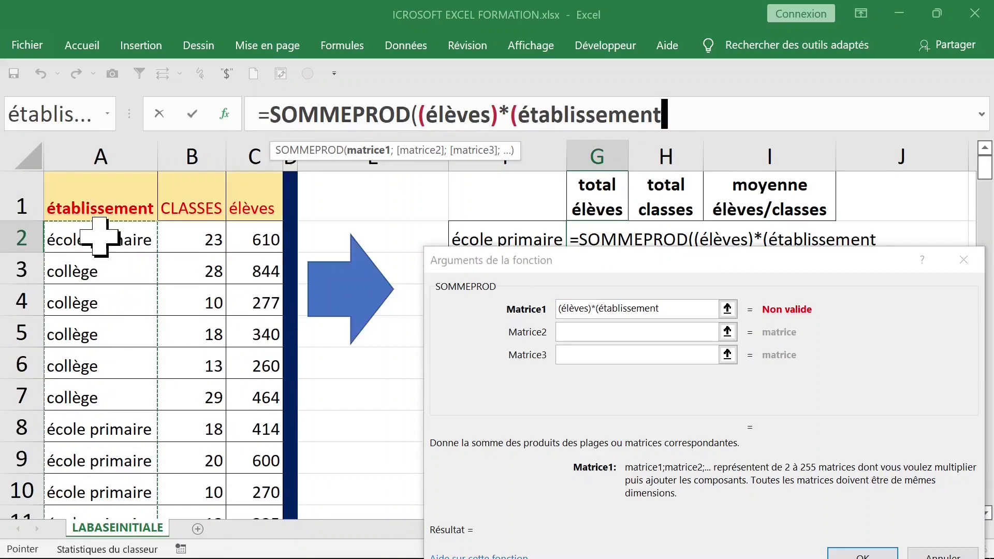
{"action": "type", "text": "="}
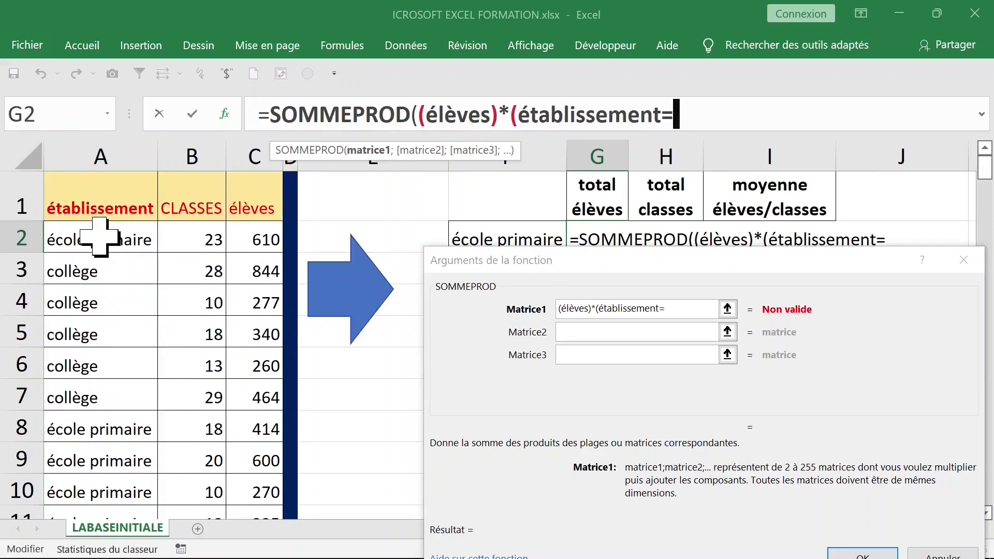
{"action": "left_click", "coordinate": [525, 233]}
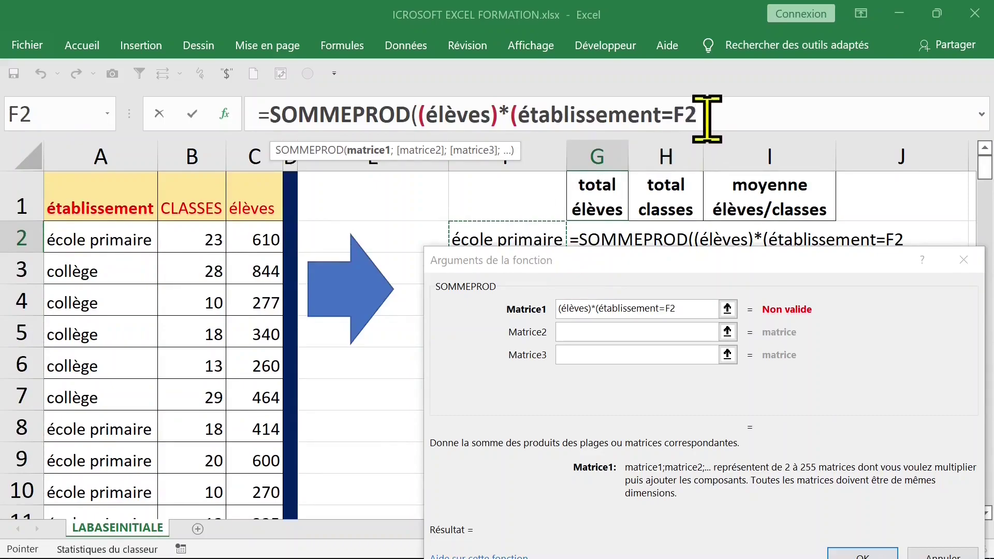
{"action": "type", "text": ")"}
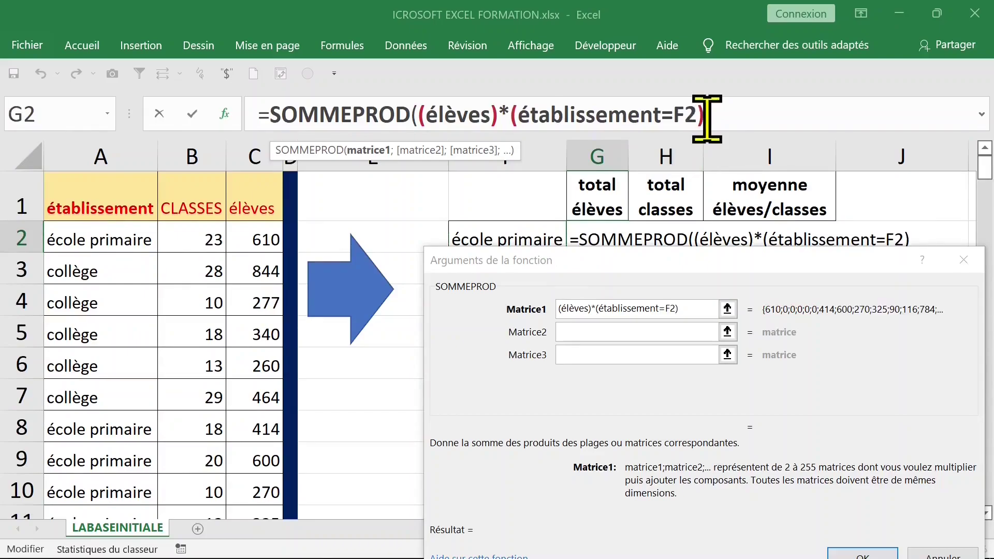
{"action": "type", "text": ")"}
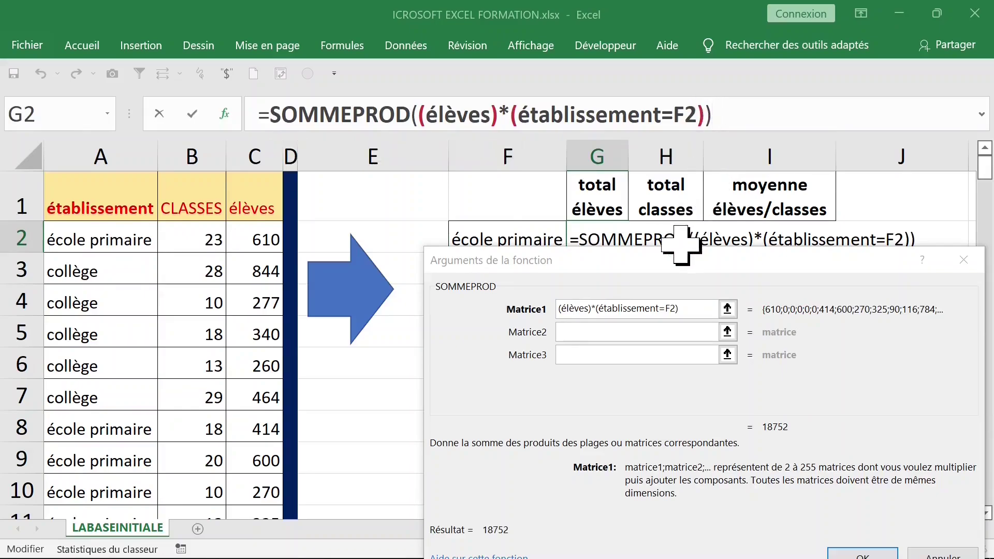
- Cycle the F2 reference in the formula through its absolute and mixed forms and back to the relative form
{"action": "left_click_drag", "start_coordinate": [677, 260], "coordinate": [606, 200]}
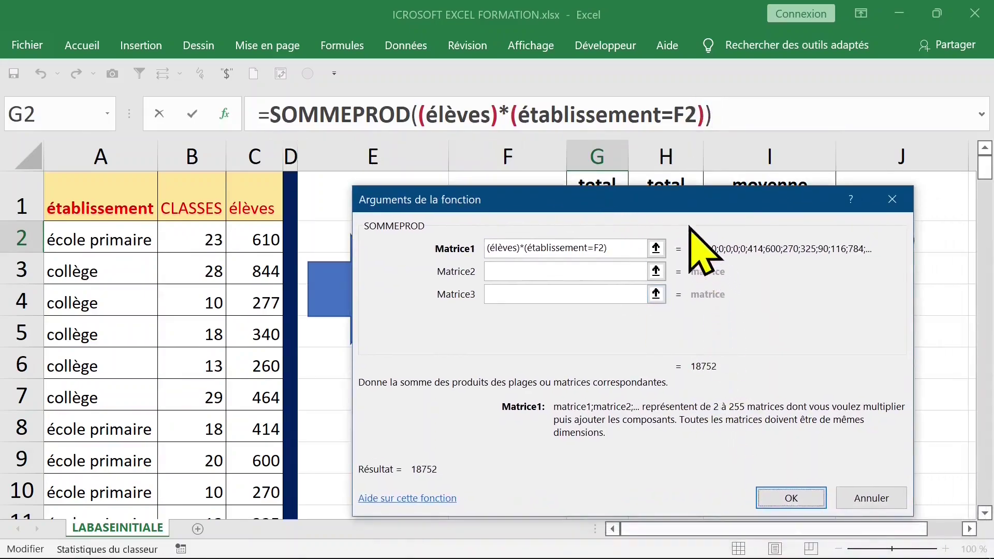
{"action": "left_click_drag", "start_coordinate": [666, 206], "coordinate": [742, 321]}
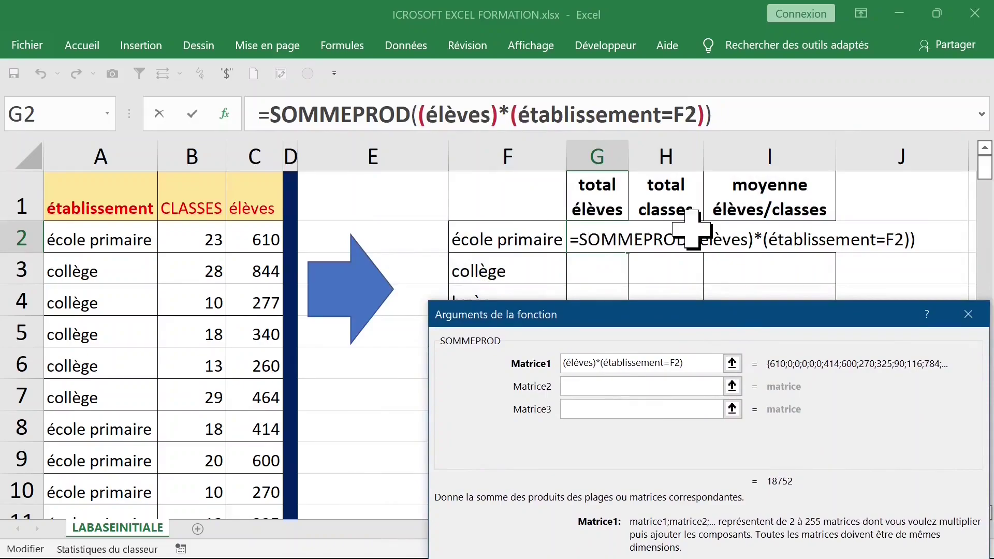
{"action": "left_click", "coordinate": [687, 123]}
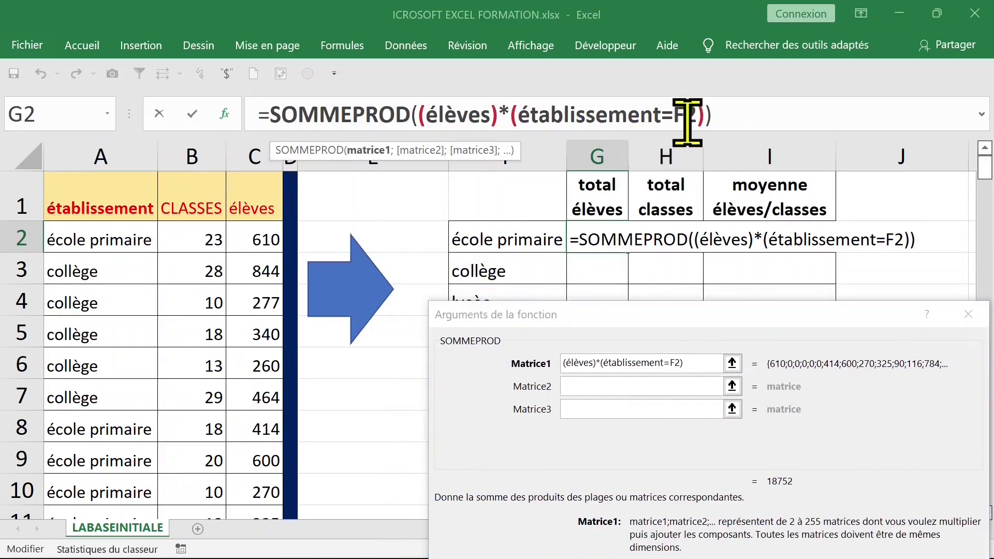
{"action": "key", "text": "F4"}
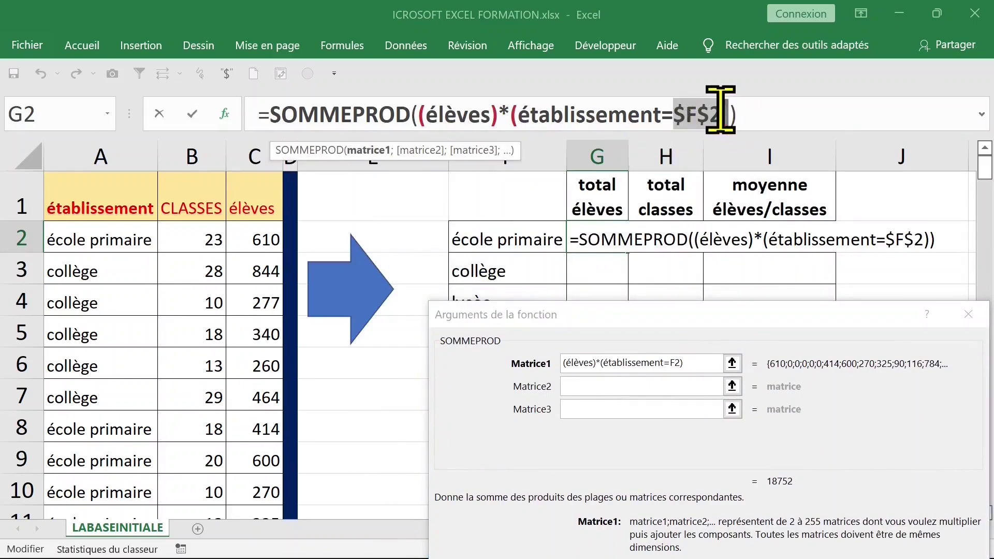
{"action": "key", "text": "F4"}
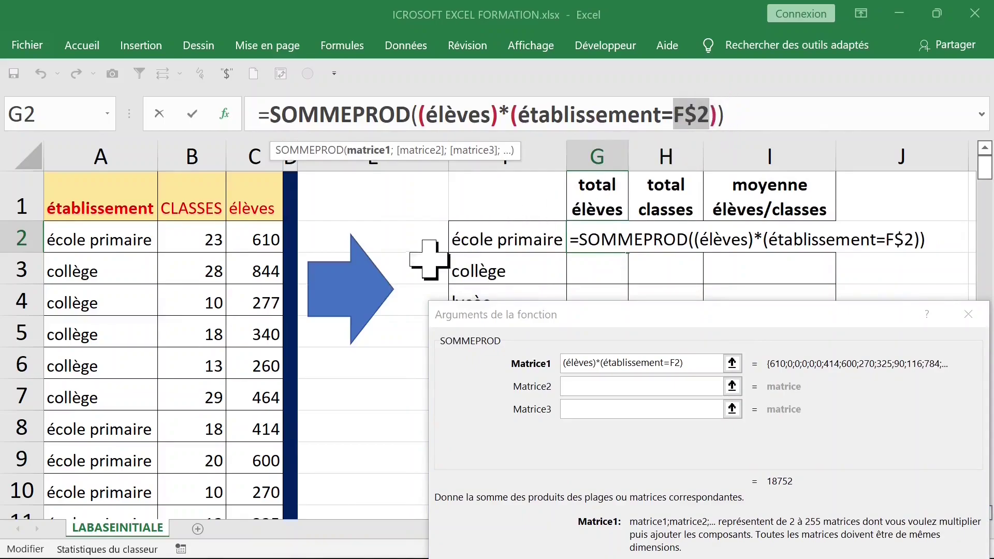
{"action": "key", "text": "F4"}
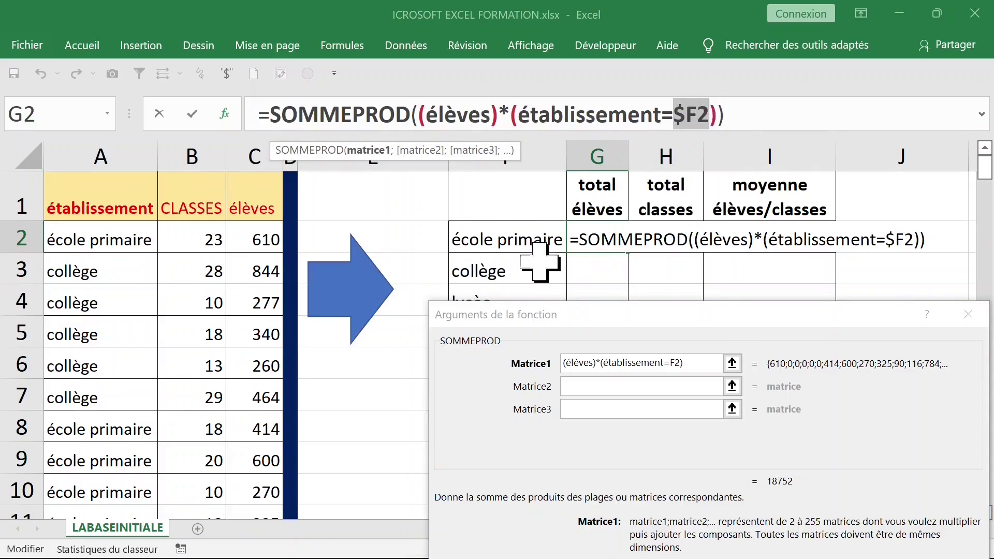
{"action": "key", "text": "F4"}
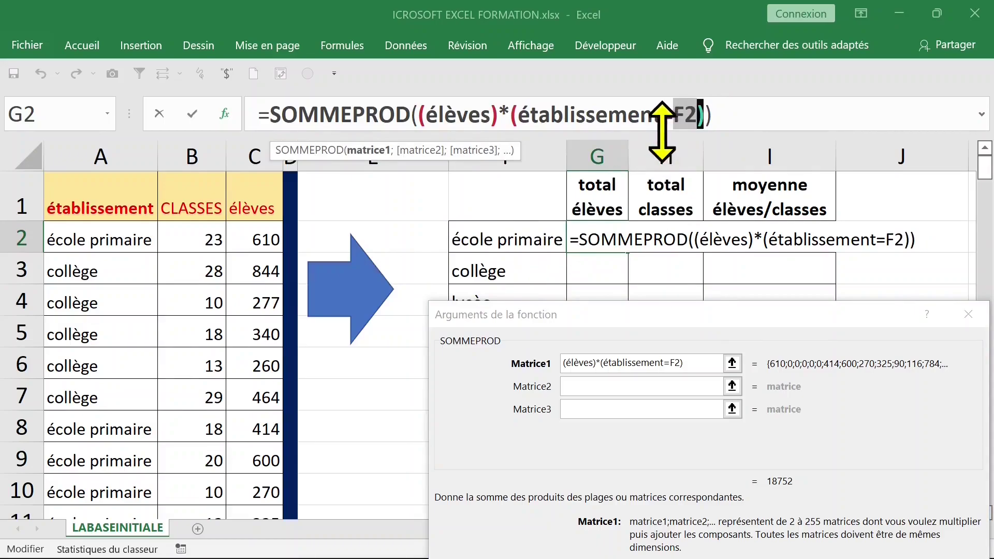
- Validate the SOMMEPROD formula in G2 and fill it down to G4
{"action": "key", "text": "Return"}
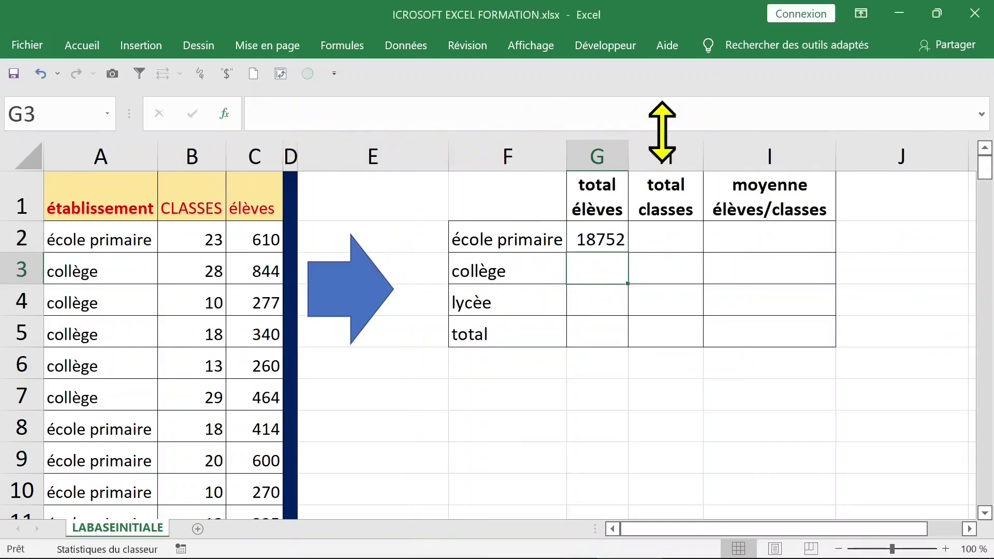
{"action": "left_click", "coordinate": [608, 237]}
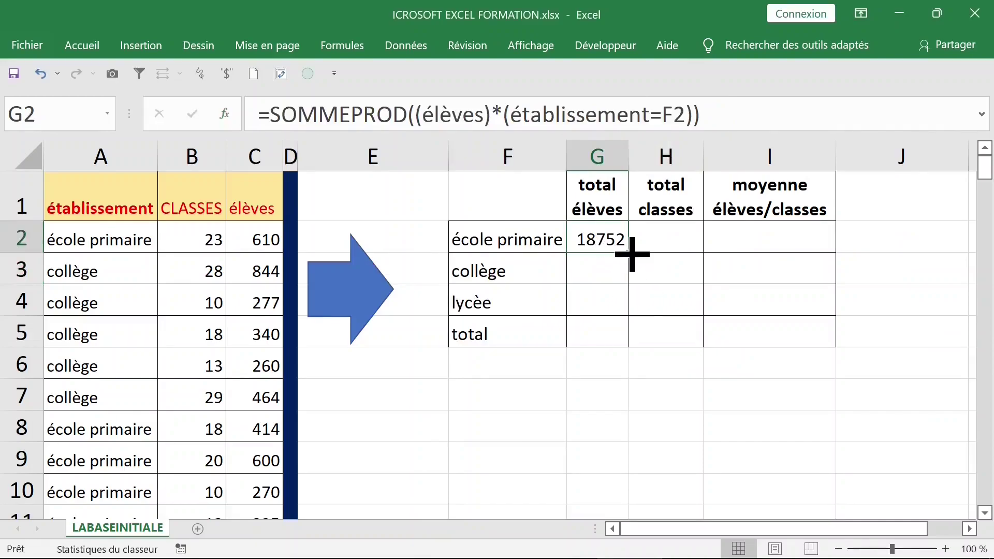
{"action": "left_click_drag", "start_coordinate": [632, 254], "coordinate": [640, 313]}
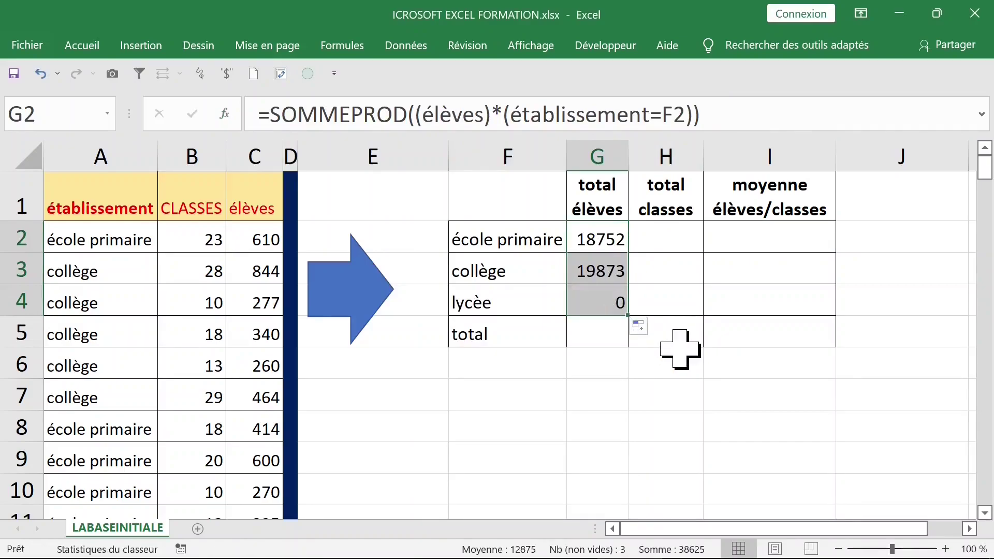
- Check the criterion reference used by the copied formulas in G3 and G4
{"action": "left_click", "coordinate": [613, 275]}
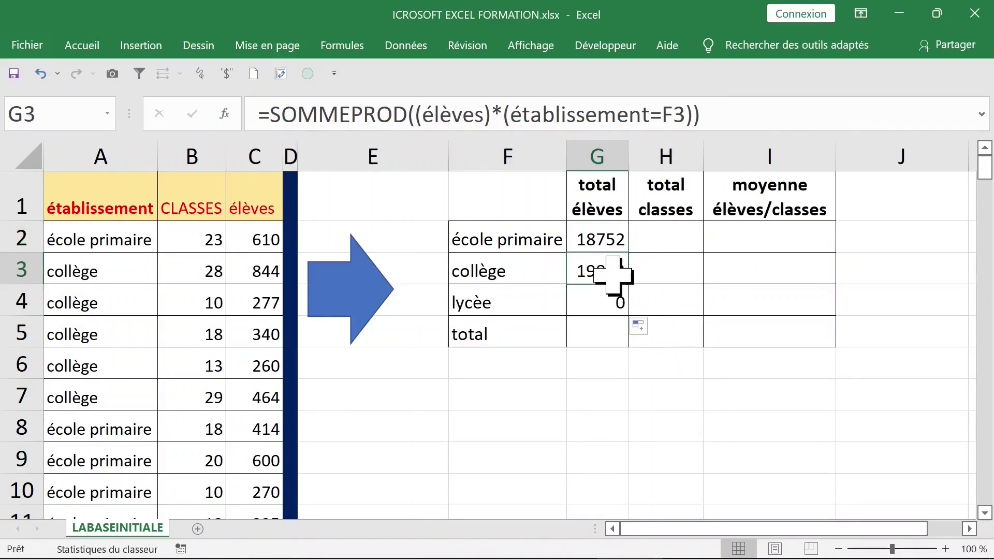
{"action": "double_click", "coordinate": [613, 274]}
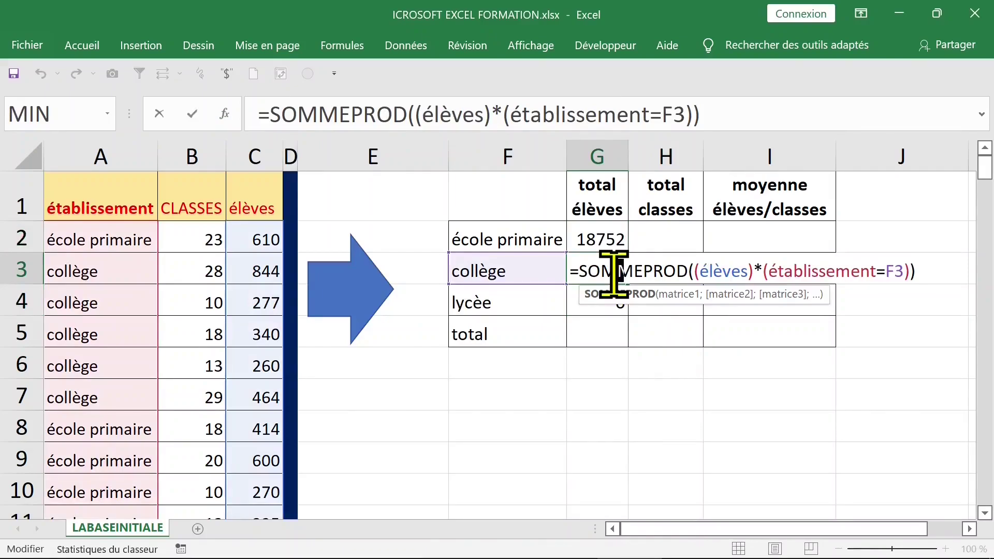
{"action": "key", "text": "Escape"}
{"action": "left_click", "coordinate": [605, 298]}
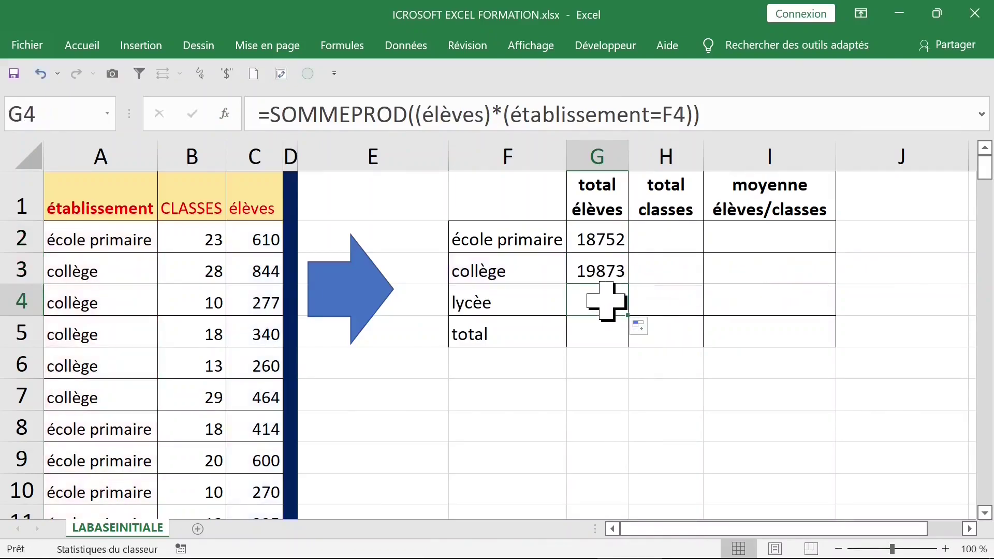
{"action": "double_click", "coordinate": [607, 302]}
{"action": "key", "text": "ctrl+Return"}
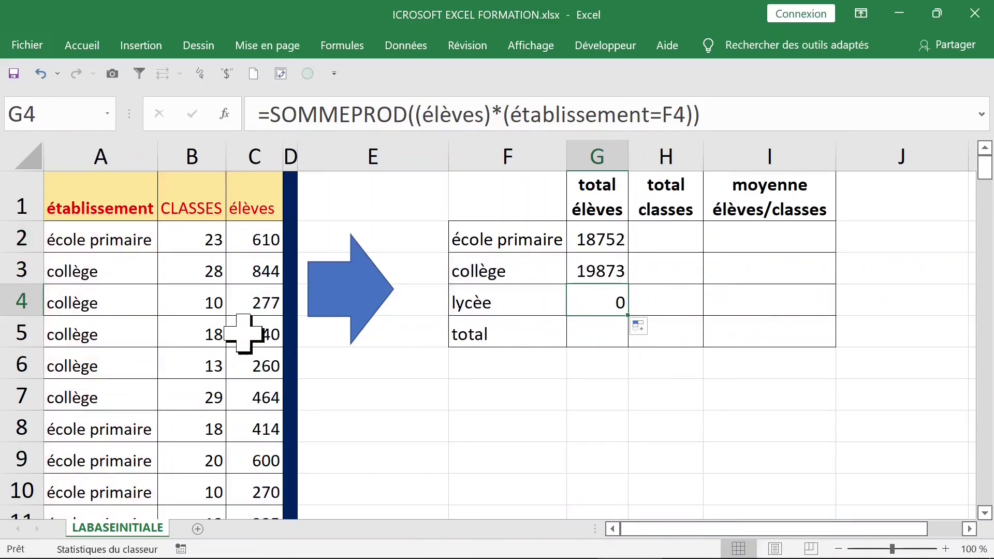
- Replace the misspelled label in F4 with a copy of Lycée from A22, the spelling used in the établissement column
{"action": "left_click", "coordinate": [120, 333]}
{"action": "scroll", "coordinate": [156, 331], "scroll_direction": "down", "scroll_amount": 4}
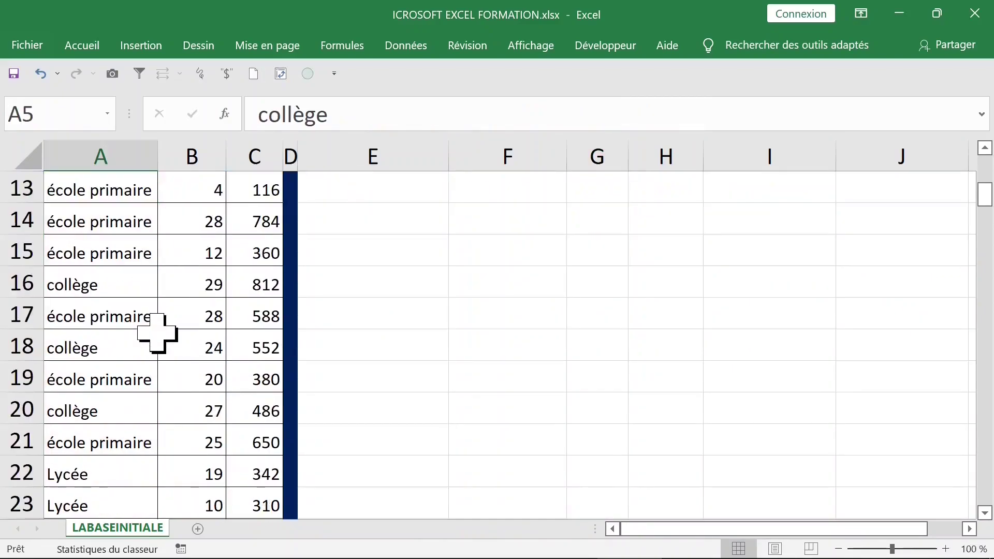
{"action": "left_click", "coordinate": [133, 471]}
{"action": "scroll", "coordinate": [295, 405], "scroll_direction": "up", "scroll_amount": 4}
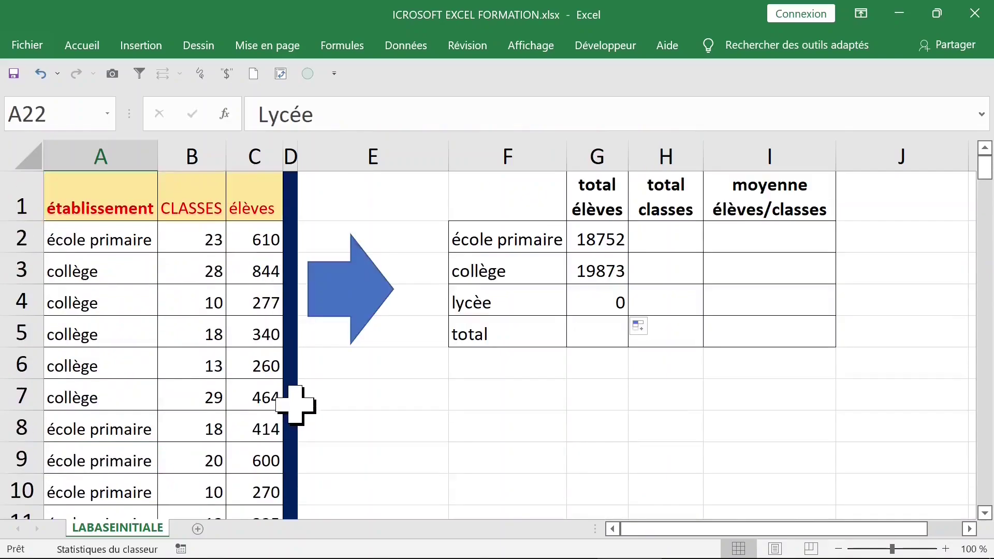
{"action": "scroll", "coordinate": [295, 404], "scroll_direction": "down", "scroll_amount": 4}
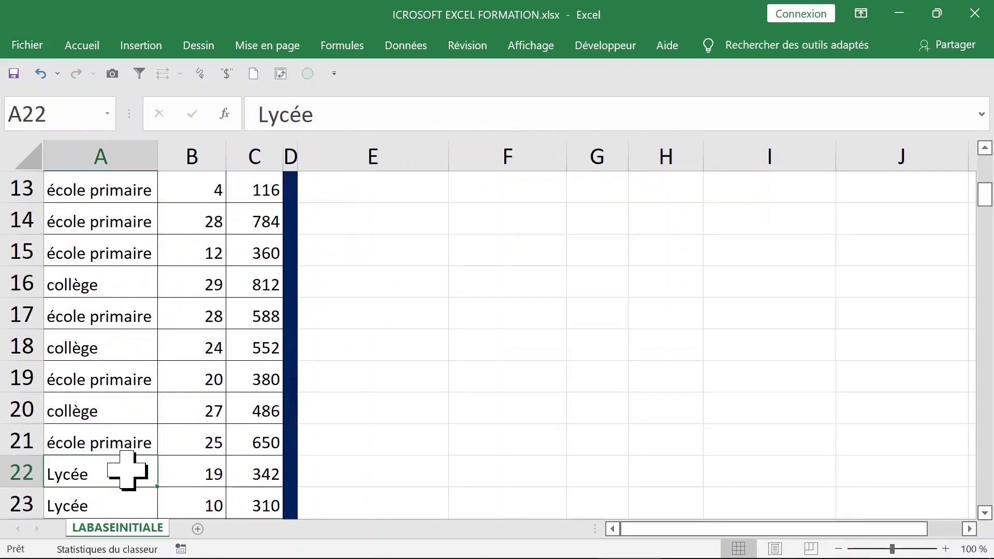
{"action": "key", "text": "ctrl+c"}
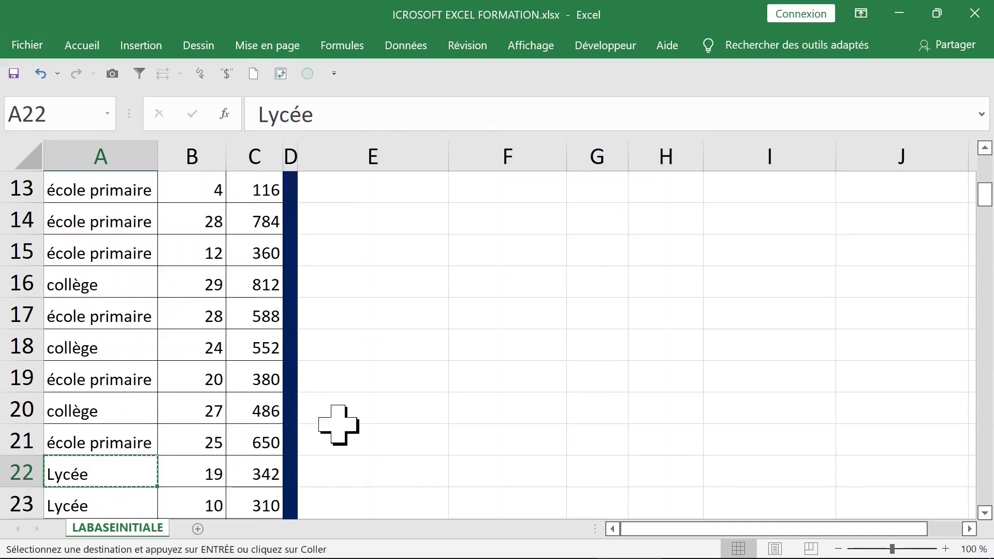
{"action": "scroll", "coordinate": [326, 421], "scroll_direction": "up", "scroll_amount": 4}
{"action": "left_click", "coordinate": [514, 304]}
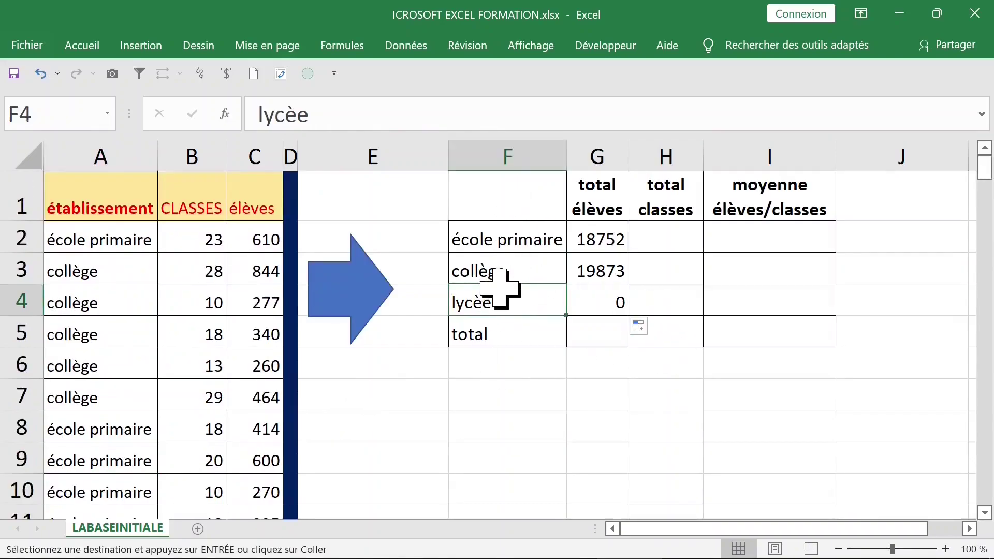
{"action": "key", "text": "ctrl+v"}
{"action": "left_click", "coordinate": [595, 300]}
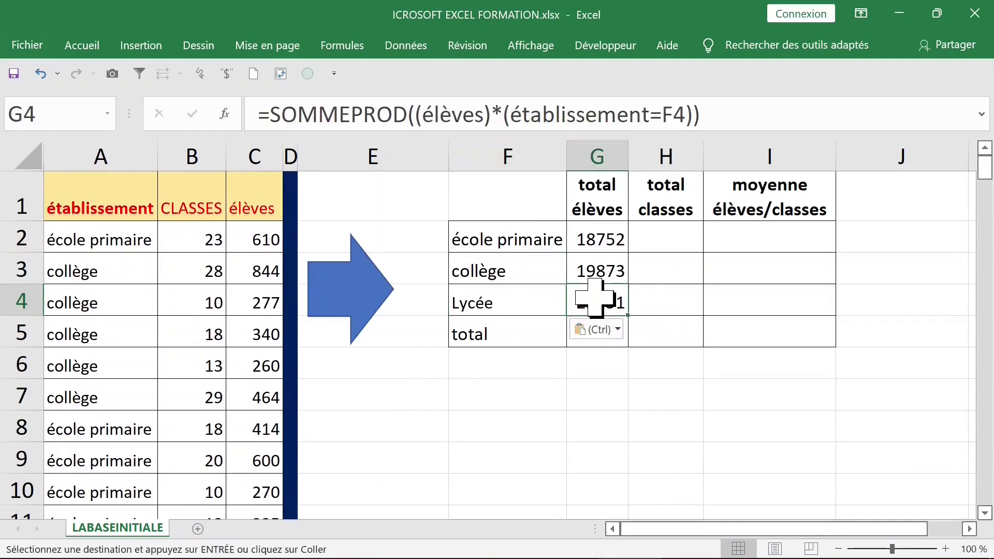
- Total the students in G5 with an automatic sum, =SOMME(G2:G4)
{"action": "left_click", "coordinate": [601, 386]}
{"action": "left_click", "coordinate": [528, 331]}
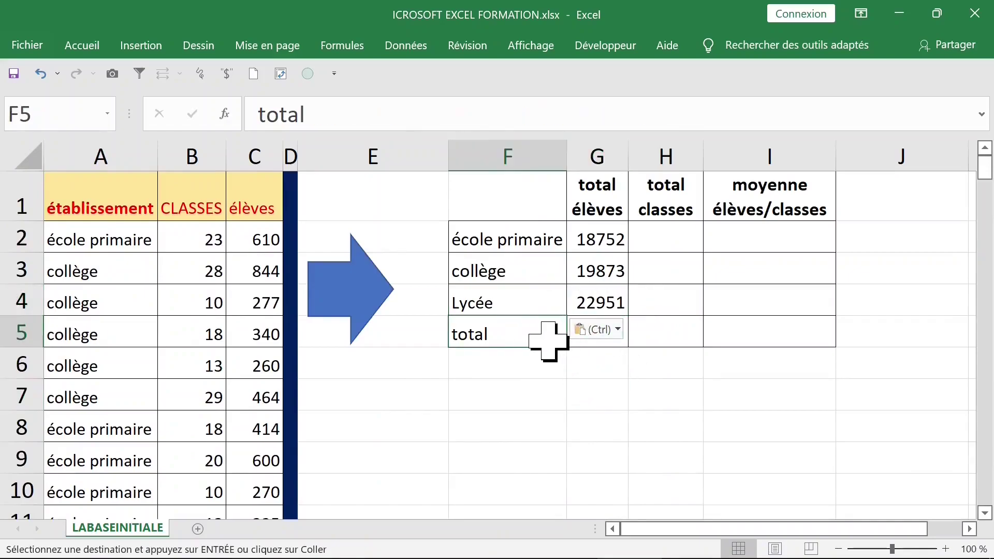
{"action": "key", "text": "Tab"}
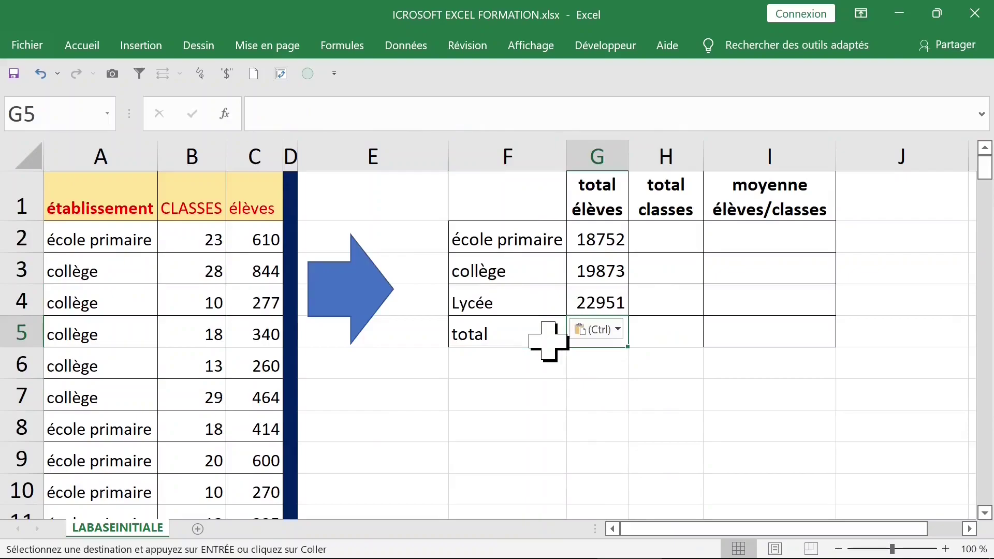
{"action": "key", "text": "alt+="}
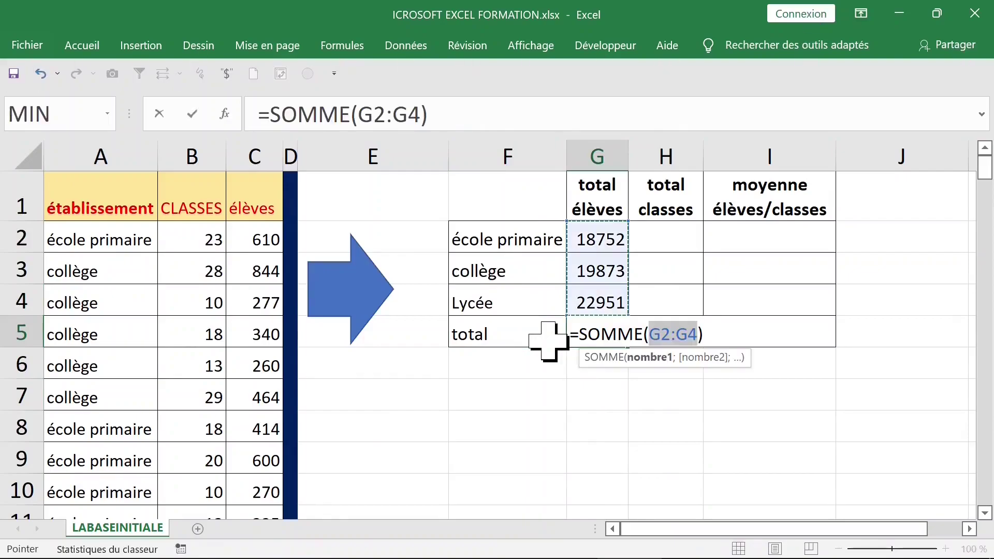
{"action": "key", "text": "ctrl+Return"}
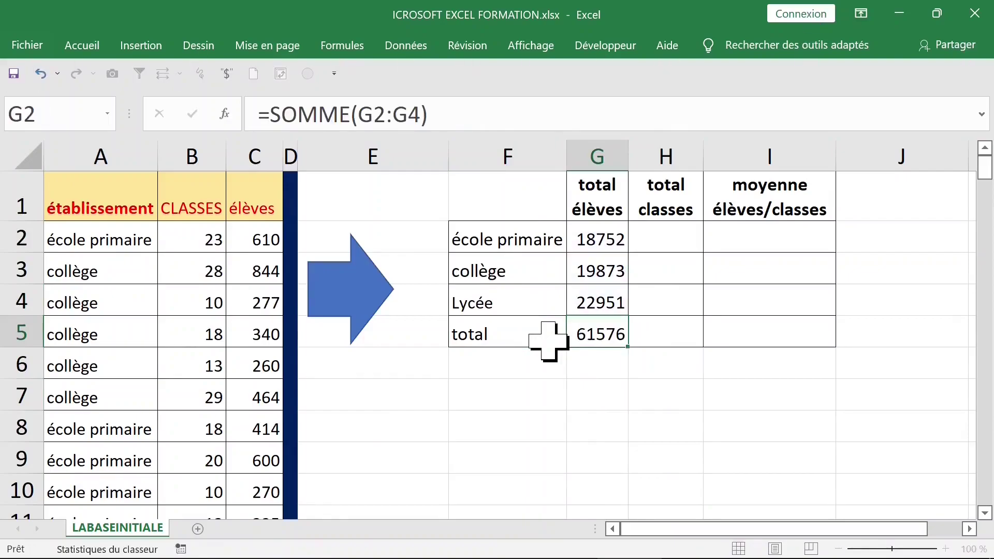
{"action": "key", "text": "Down"}
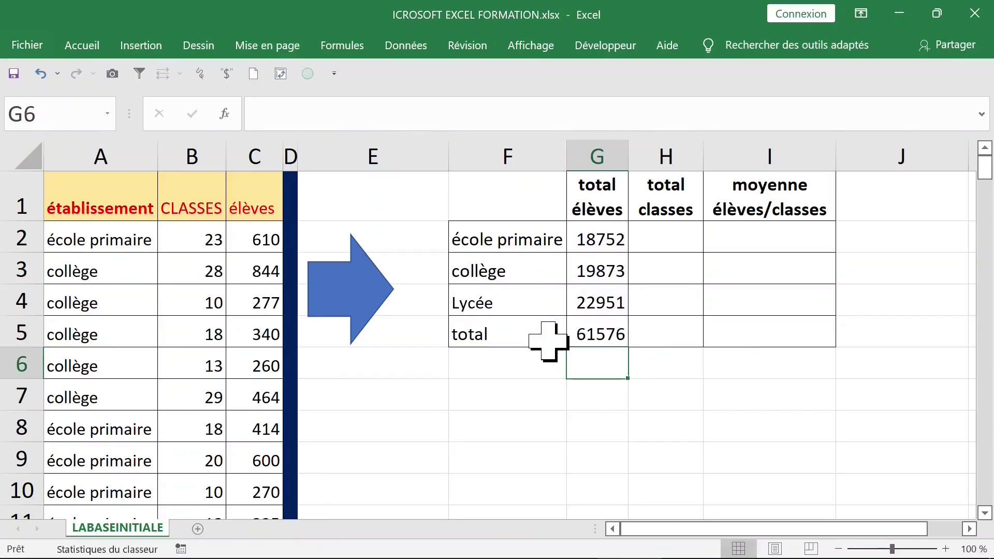
- Copy the sum formula from G5 across to H5 in the total classes column
{"action": "left_click", "coordinate": [601, 334]}
{"action": "left_click_drag", "start_coordinate": [628, 348], "coordinate": [681, 351]}
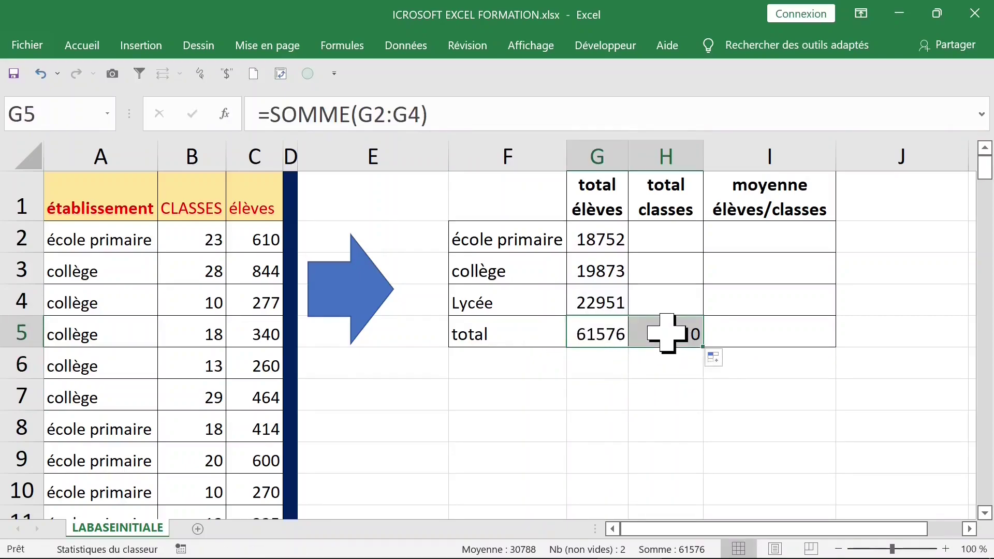
{"action": "left_click", "coordinate": [667, 334]}
{"action": "left_click", "coordinate": [665, 238]}
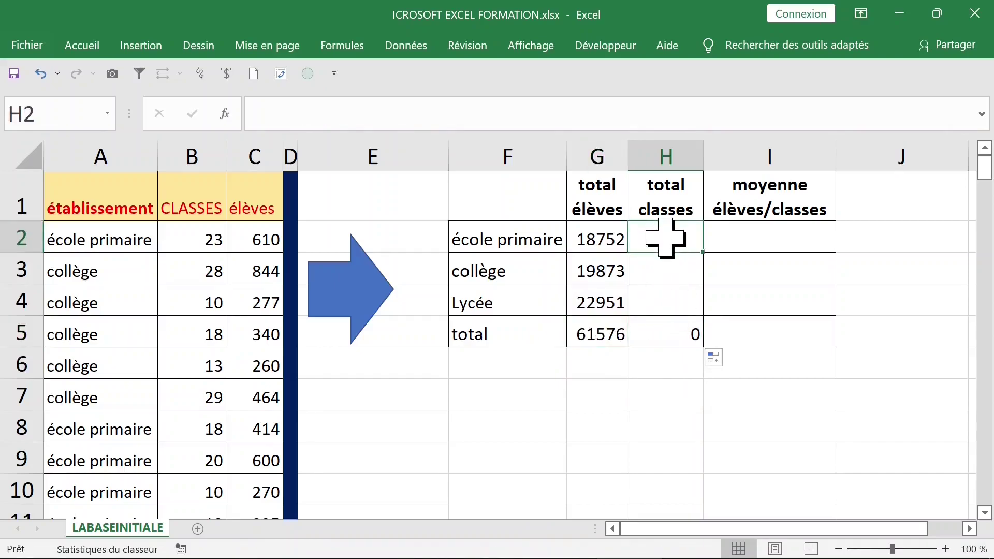
{"action": "left_click", "coordinate": [673, 266]}
{"action": "scroll", "coordinate": [684, 269], "scroll_direction": "down", "scroll_amount": 1}
{"action": "scroll", "coordinate": [684, 269], "scroll_direction": "up", "scroll_amount": 1}
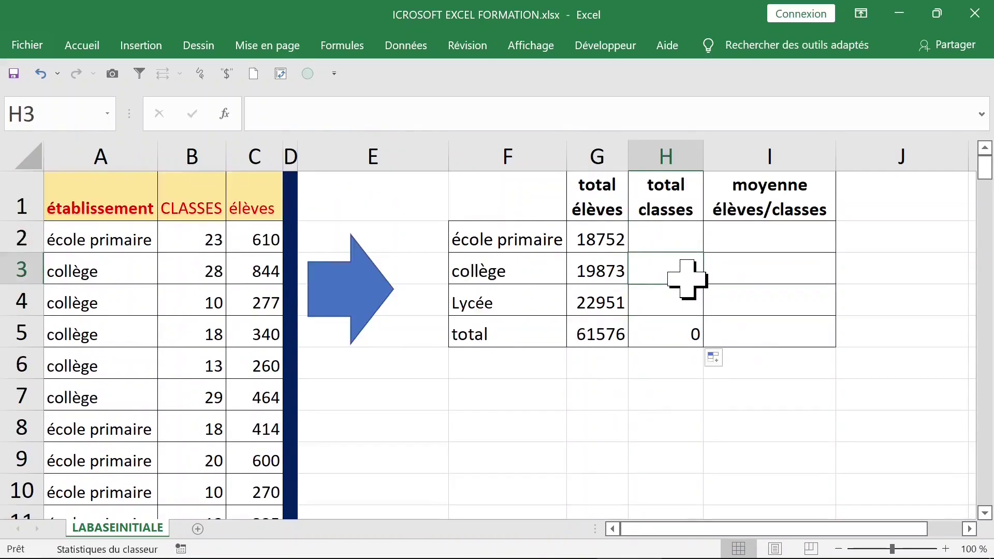
- Start a SOMMEPROD formula in H2 with the named range CLASSES followed by a multiplication sign
{"action": "left_click", "coordinate": [661, 238]}
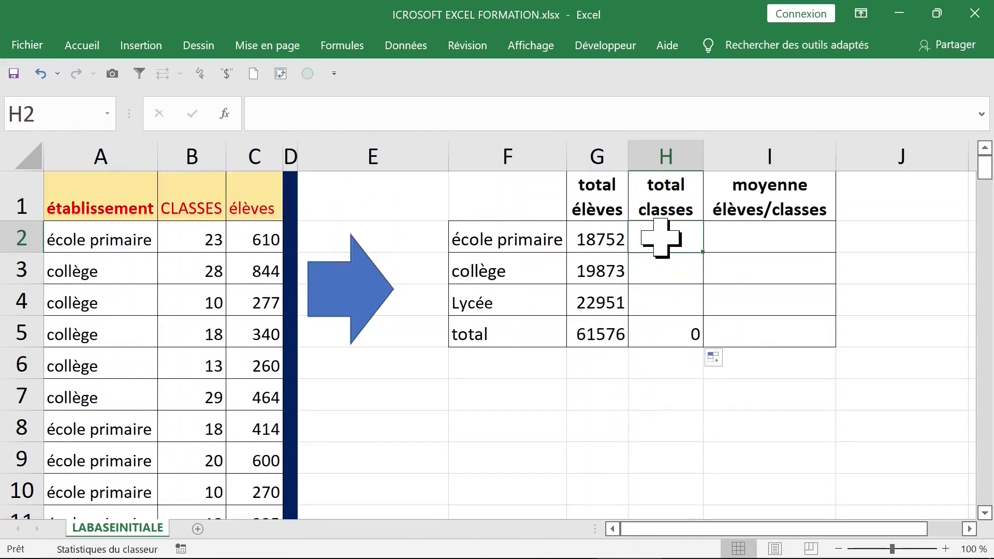
{"action": "type", "text": "=sommeprod"}
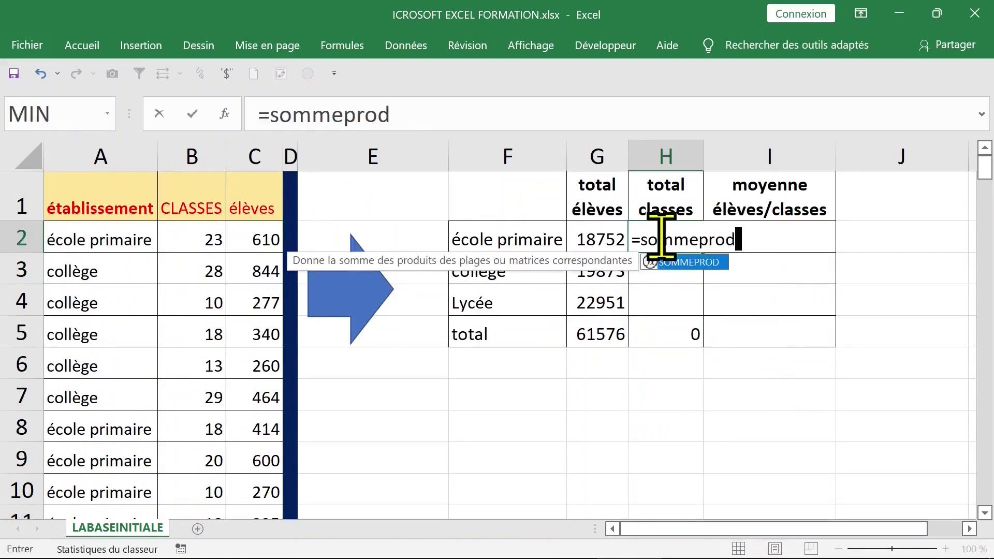
{"action": "key", "text": "Tab"}
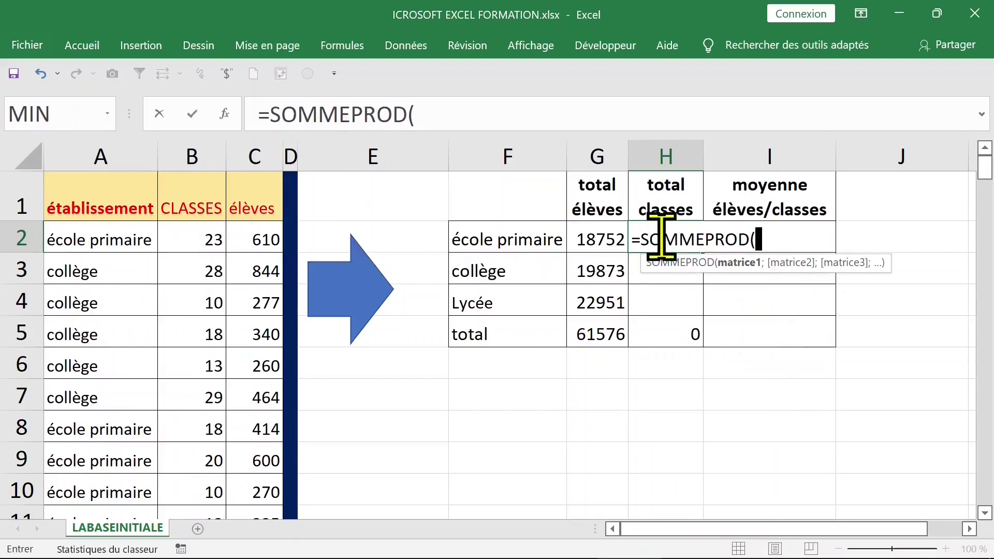
{"action": "key", "text": "F3"}
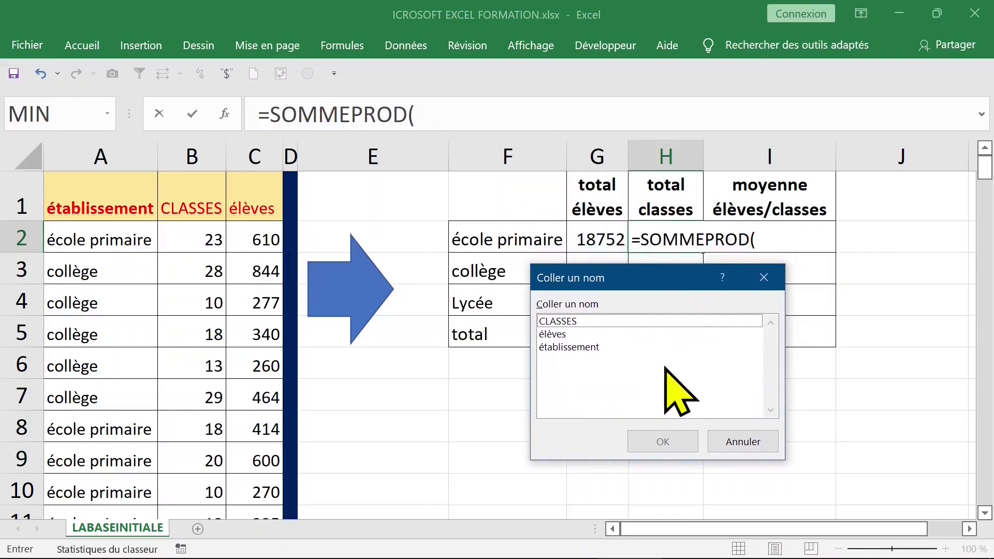
{"action": "double_click", "coordinate": [572, 322]}
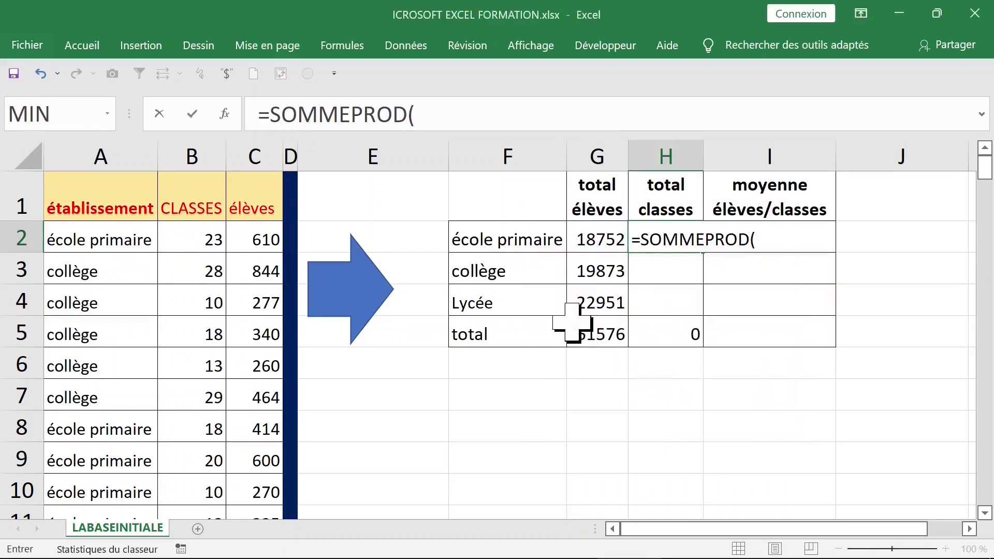
{"action": "left_click", "coordinate": [512, 109]}
{"action": "type", "text": "*"}
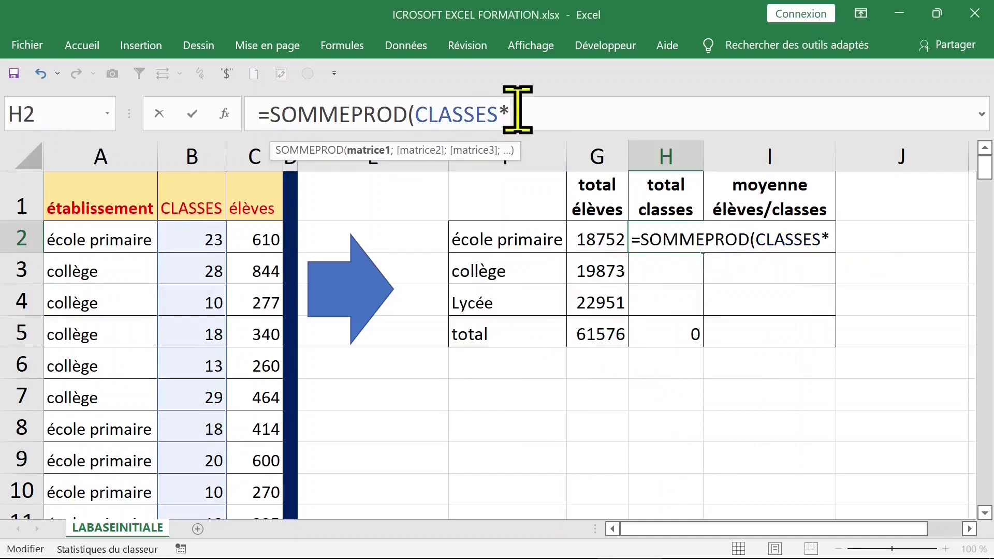
- Complete the H2 formula with the criterion (établissement=F2), using the named range établissement, so it reads =SOMMEPROD(CLASSES*(établissement=F2))
{"action": "type", "text": "("}
{"action": "key", "text": "F3"}
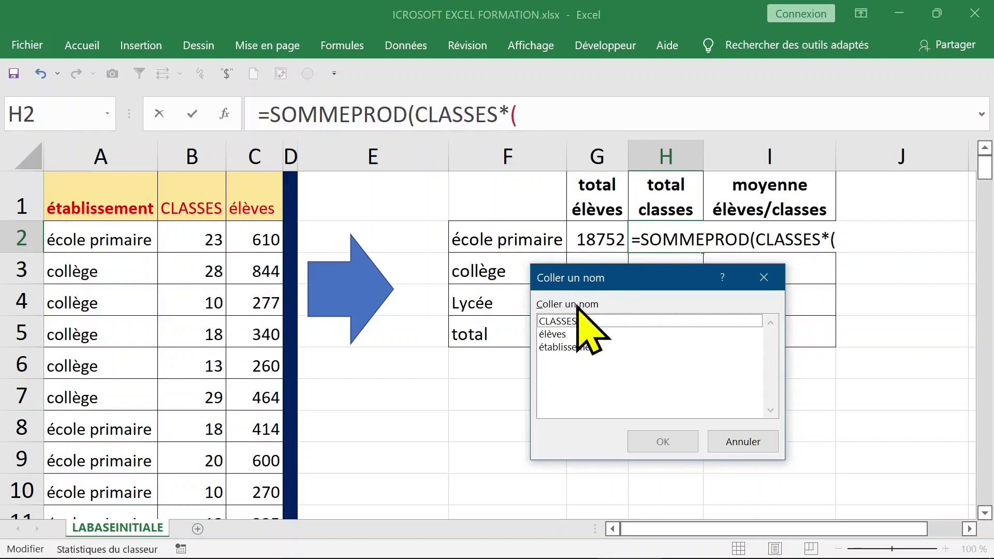
{"action": "left_click", "coordinate": [589, 348]}
{"action": "double_click", "coordinate": [589, 348]}
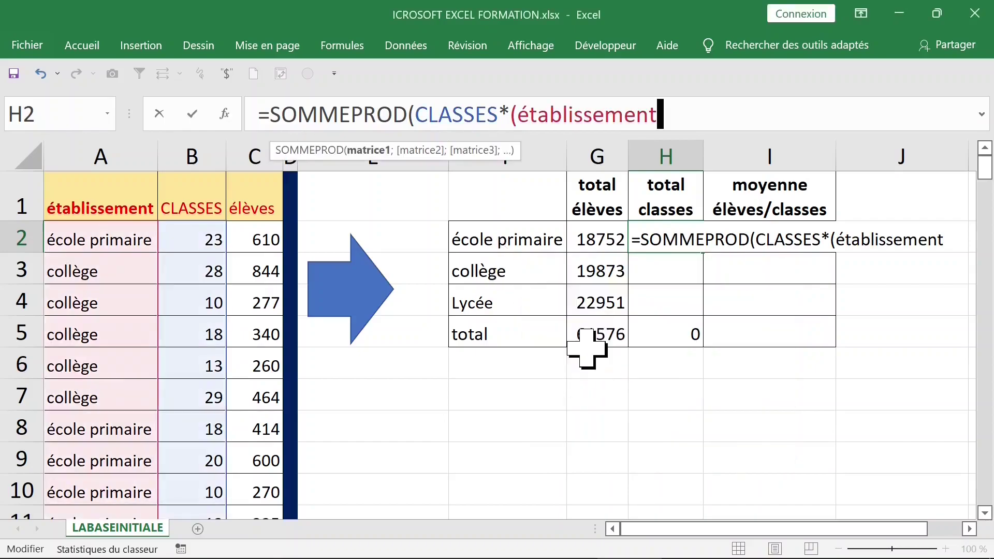
{"action": "type", "text": "="}
{"action": "left_click", "coordinate": [506, 239]}
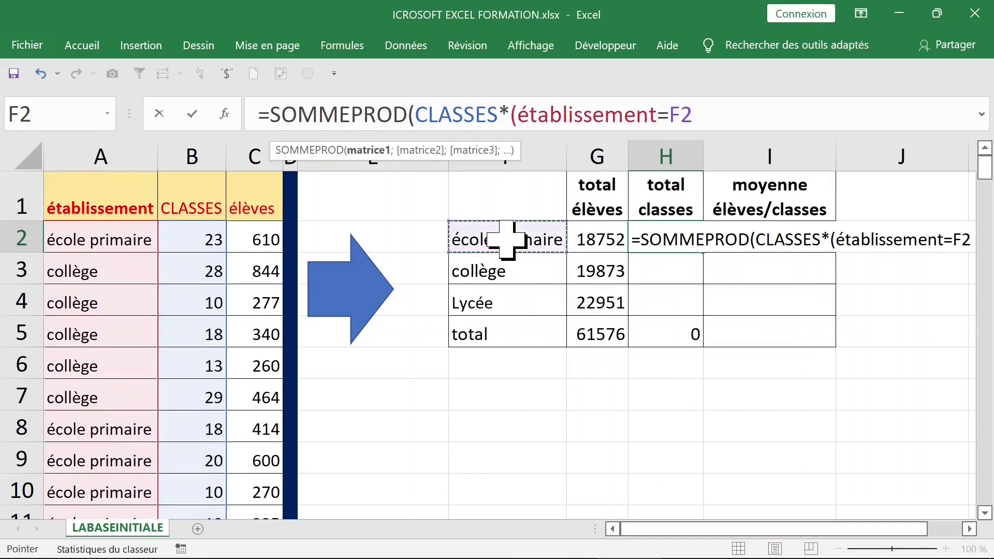
{"action": "type", "text": "))"}
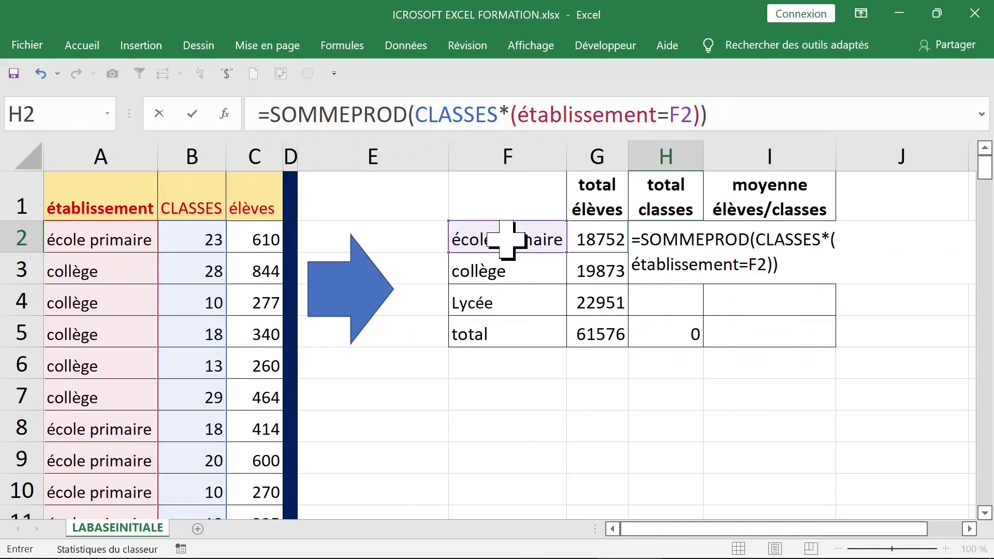
{"action": "key", "text": "Return"}
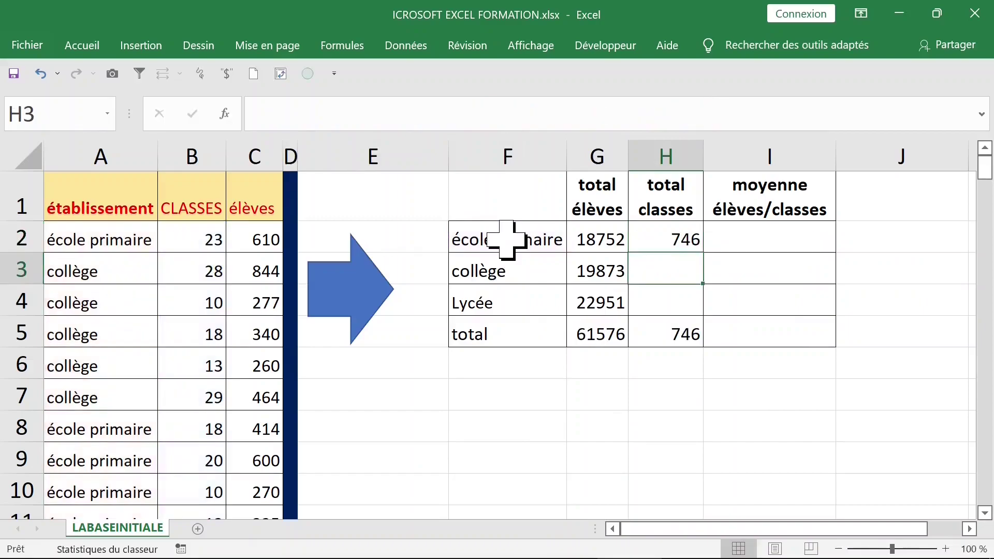
- Copy the total classes formula from H2 down to H4 and check the sum formula in H5
{"action": "left_click", "coordinate": [667, 242]}
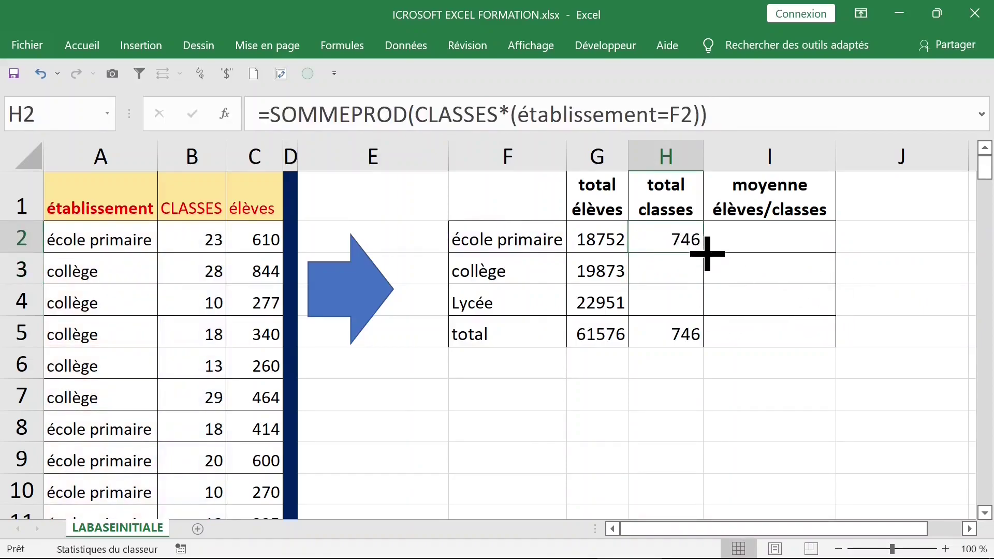
{"action": "left_click_drag", "start_coordinate": [707, 253], "coordinate": [708, 311]}
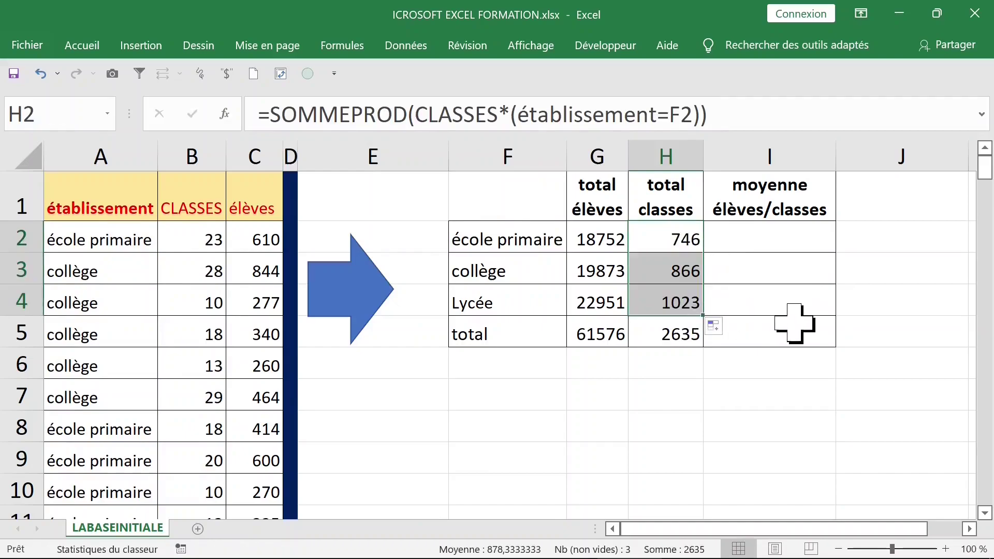
{"action": "left_click", "coordinate": [673, 329]}
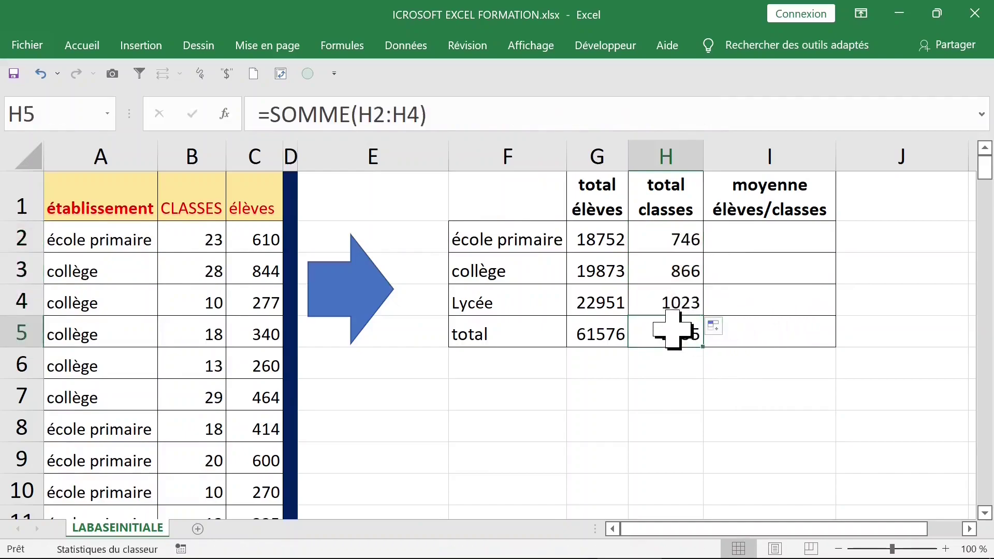
- Compute the average students per class in I2 with =G2/H2 and copy the formula down to I4
{"action": "left_click", "coordinate": [730, 239]}
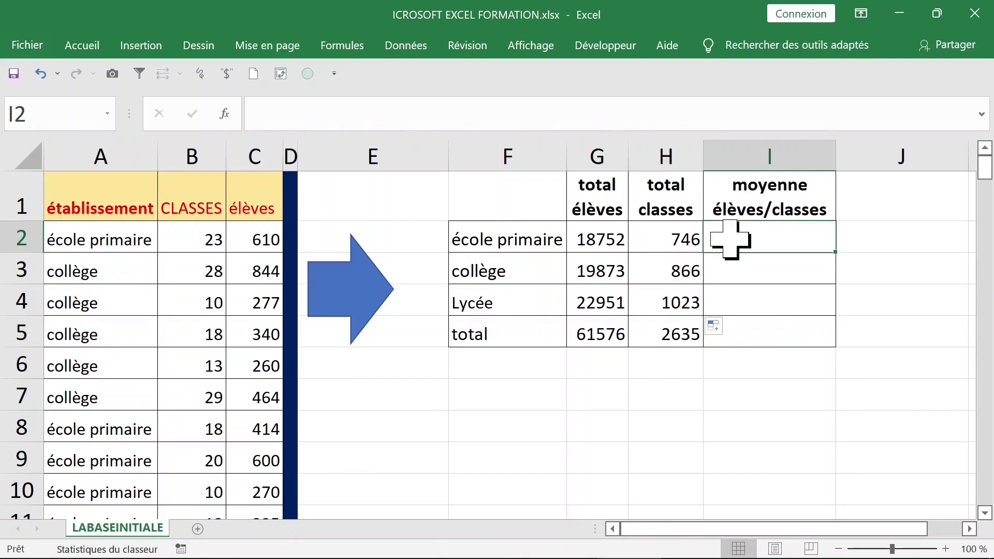
{"action": "type", "text": "="}
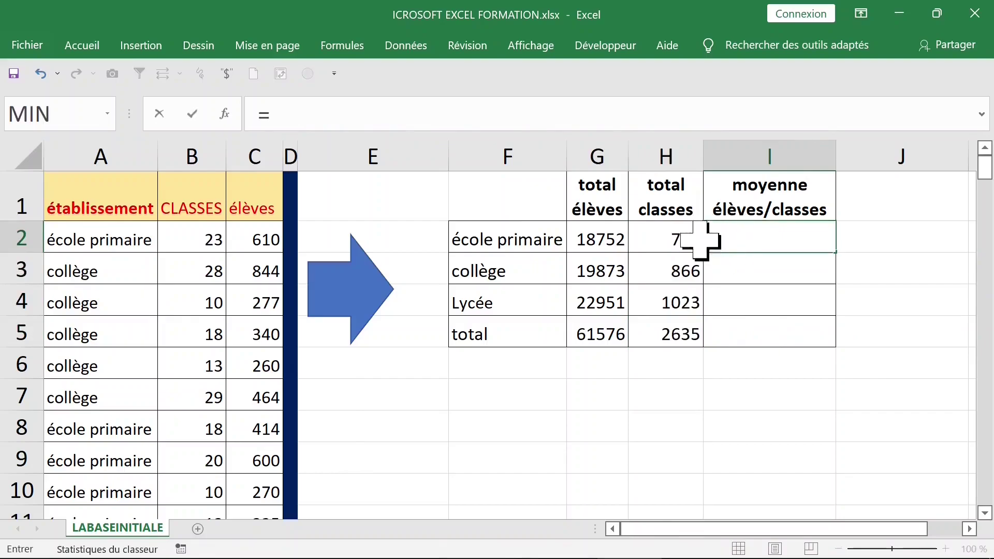
{"action": "left_click", "coordinate": [590, 240]}
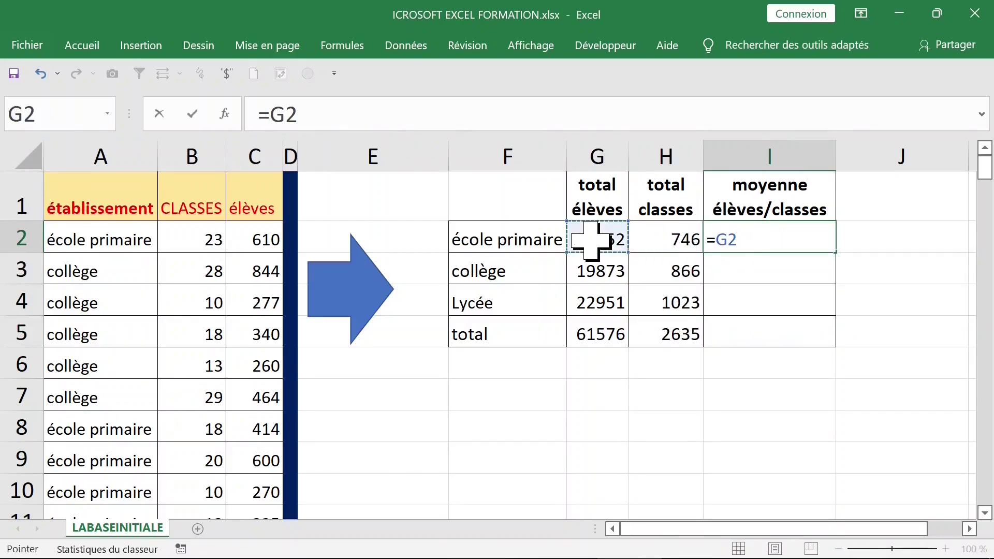
{"action": "type", "text": "/"}
{"action": "left_click", "coordinate": [673, 234]}
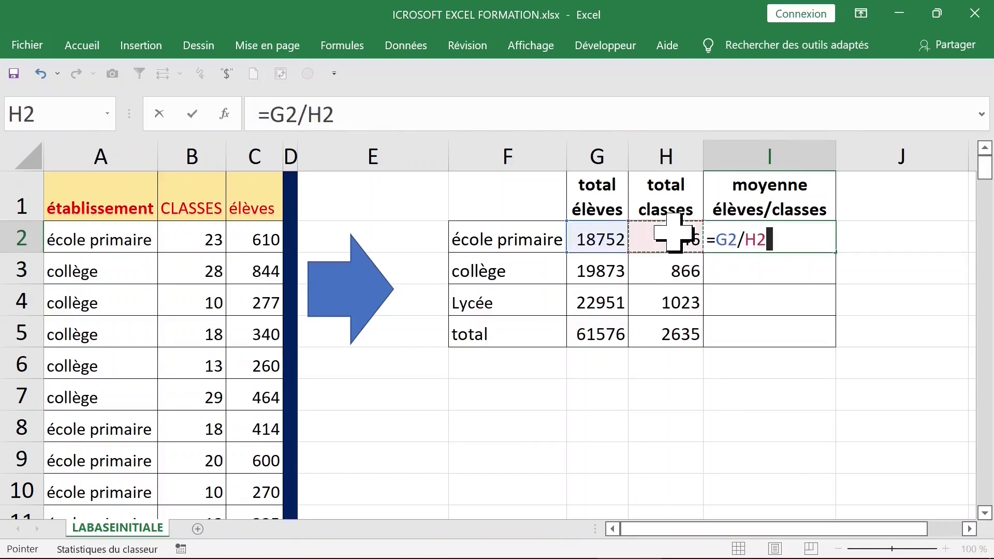
{"action": "key", "text": "Return"}
{"action": "left_click", "coordinate": [775, 240]}
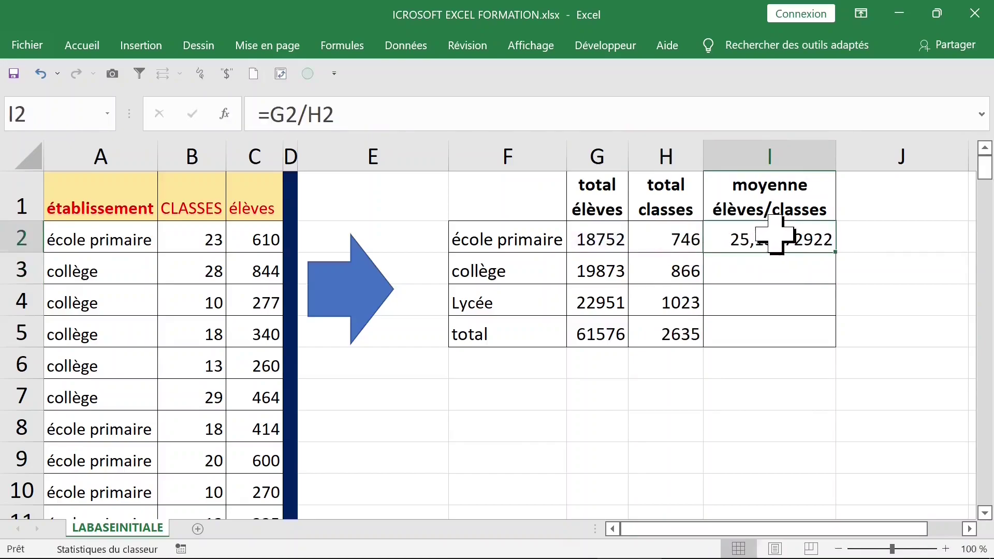
{"action": "left_click_drag", "start_coordinate": [837, 255], "coordinate": [836, 307]}
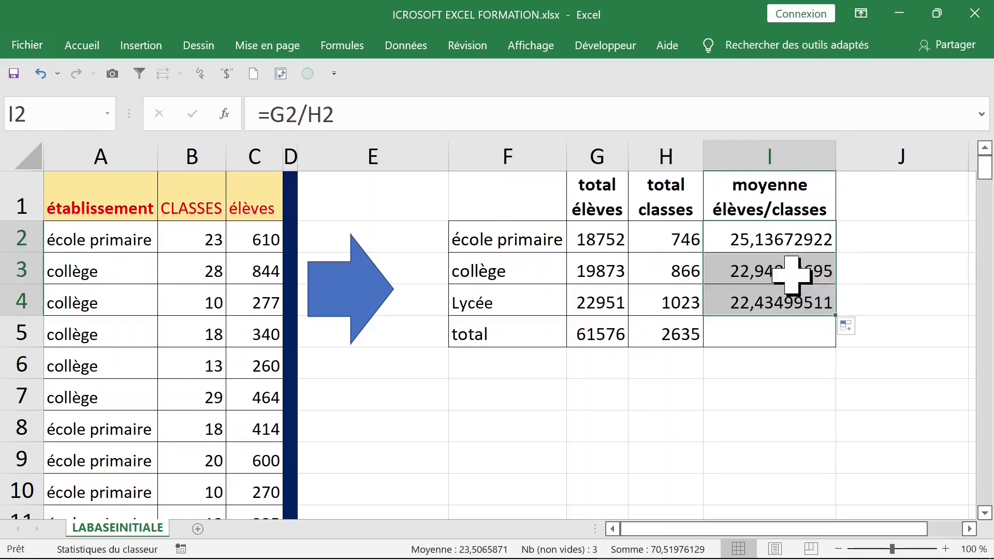
- Wrap the average formula in the ENT function, =ENT(G2/H2), and apply it to the whole range I2:I4
{"action": "left_click", "coordinate": [272, 113]}
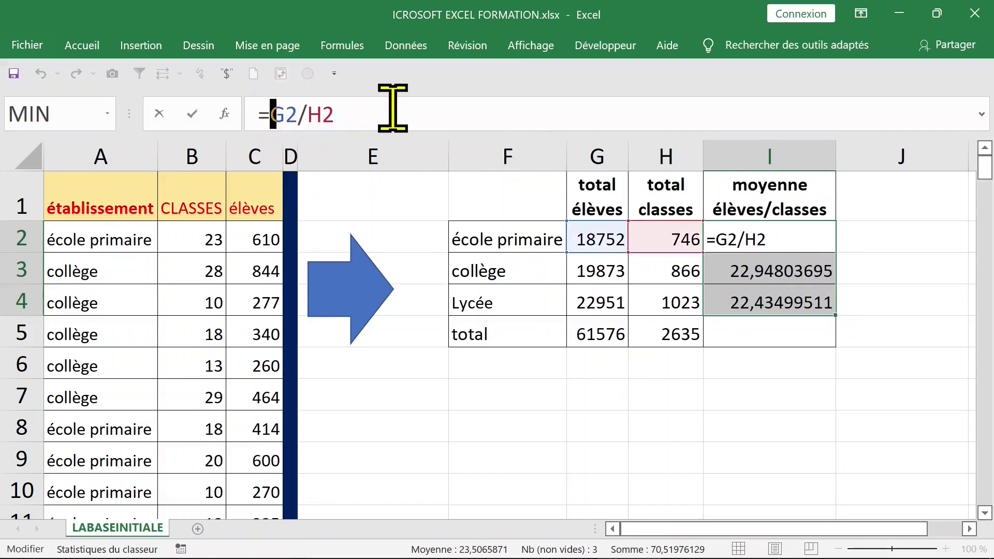
{"action": "type", "text": "ent("}
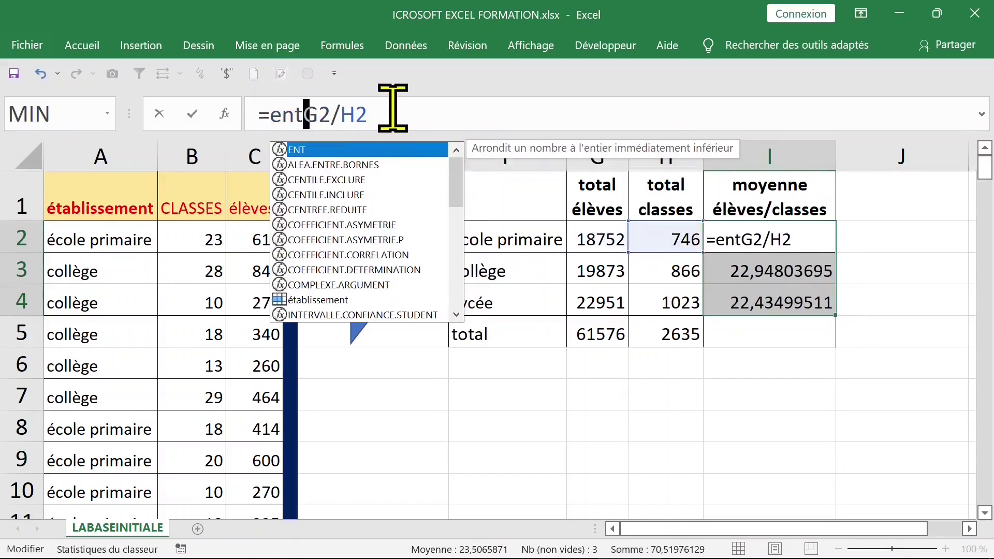
{"action": "left_click", "coordinate": [393, 109]}
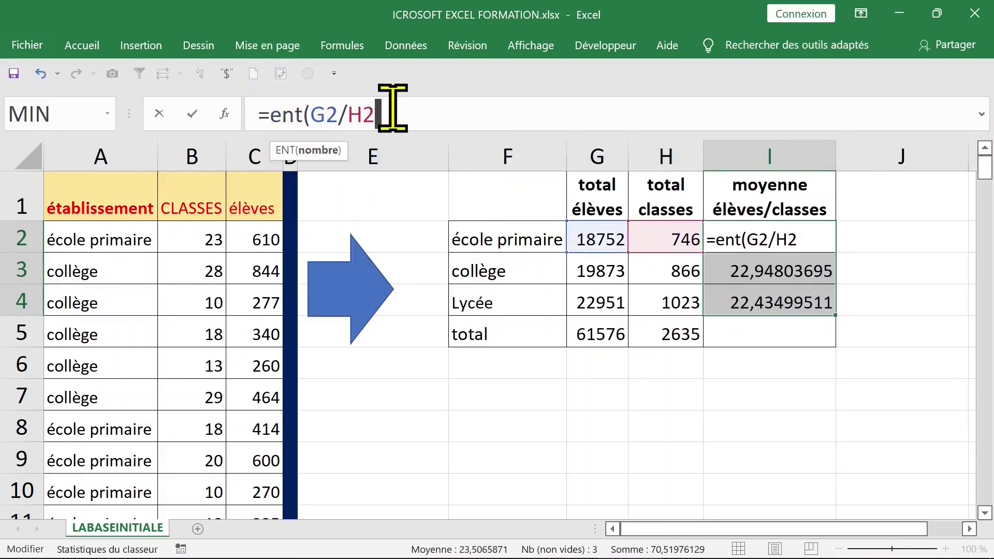
{"action": "type", "text": ")"}
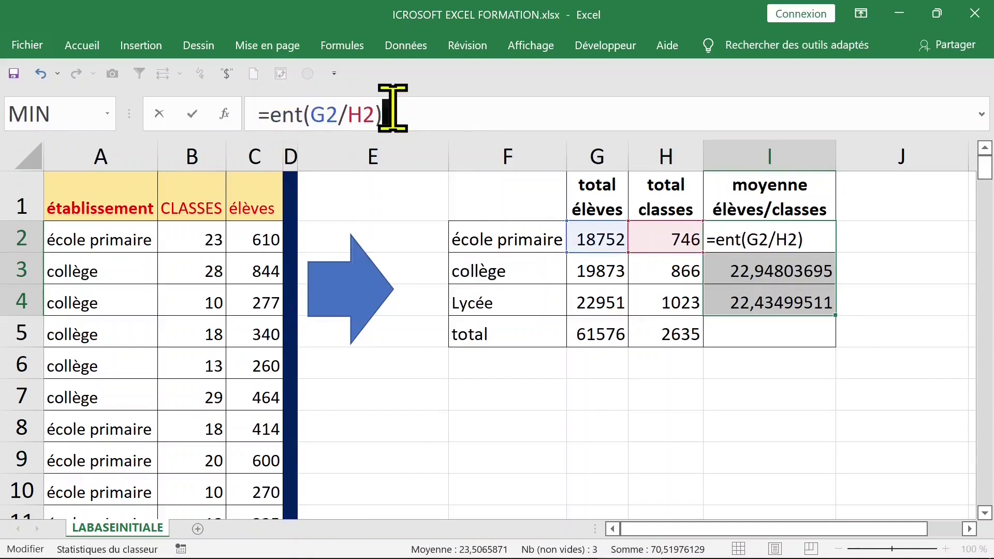
{"action": "key", "text": "ctrl+Return"}
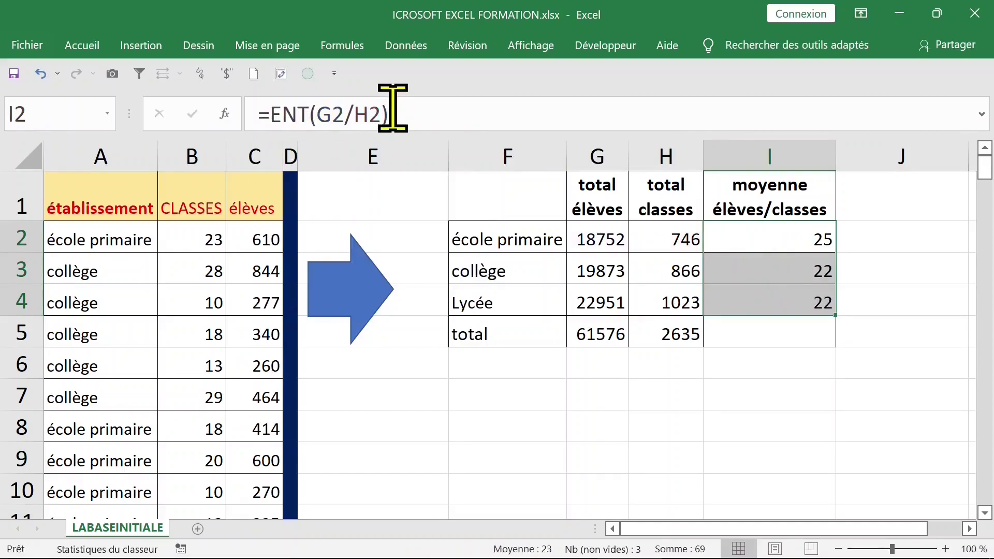
- Copy the ENT average formula from I4 down into I5 of the total row
{"action": "left_click", "coordinate": [766, 333]}
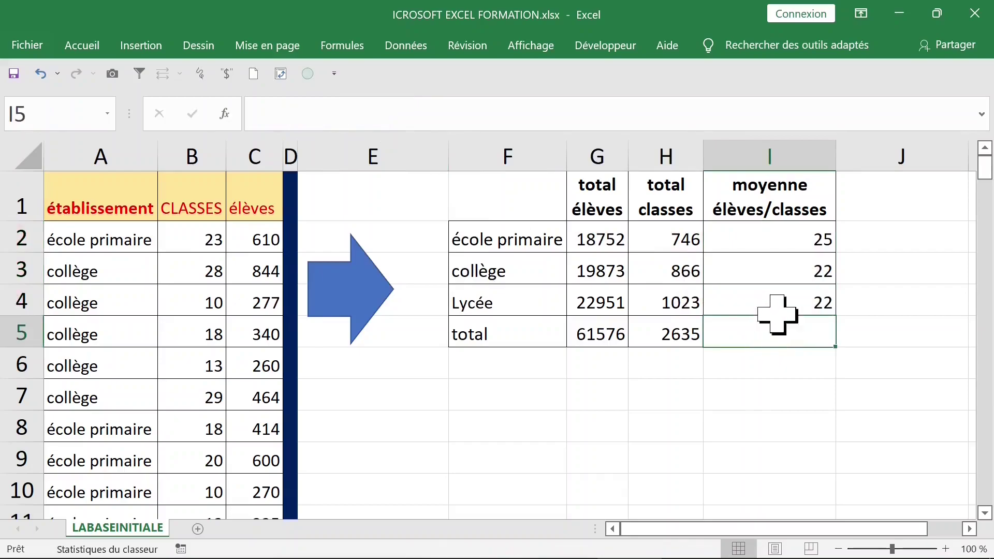
{"action": "left_click", "coordinate": [779, 302]}
{"action": "left_click", "coordinate": [785, 339]}
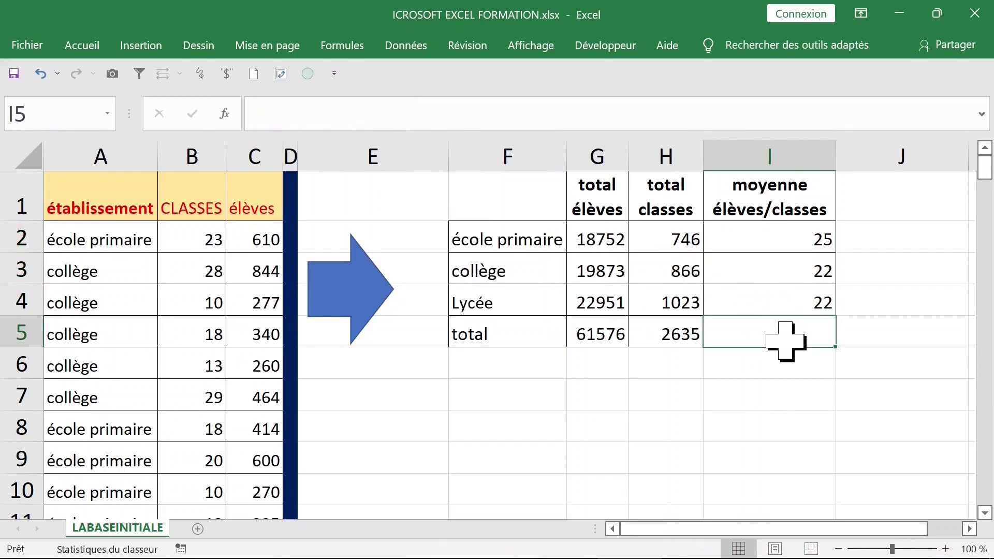
{"action": "key", "text": "ctrl+d"}
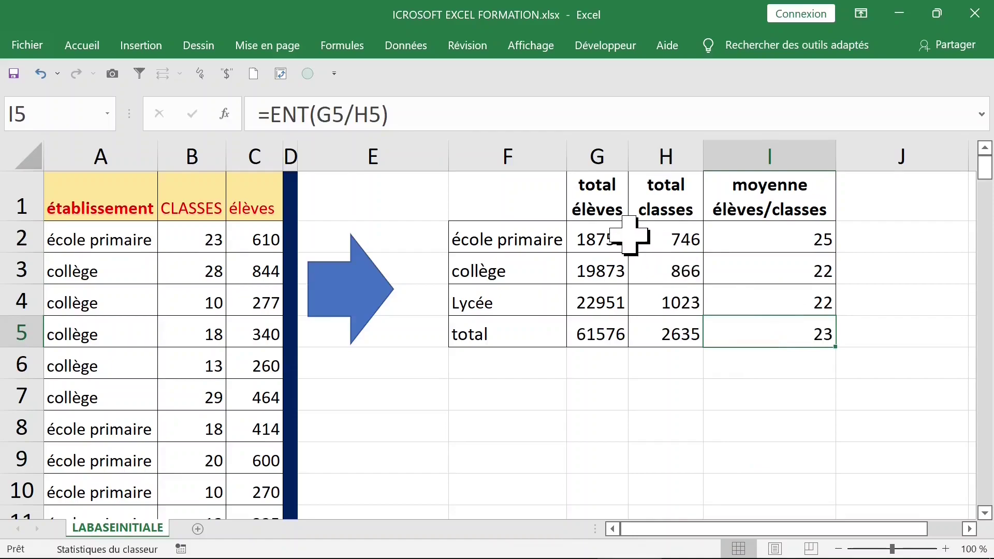
{"action": "left_click", "coordinate": [611, 240]}
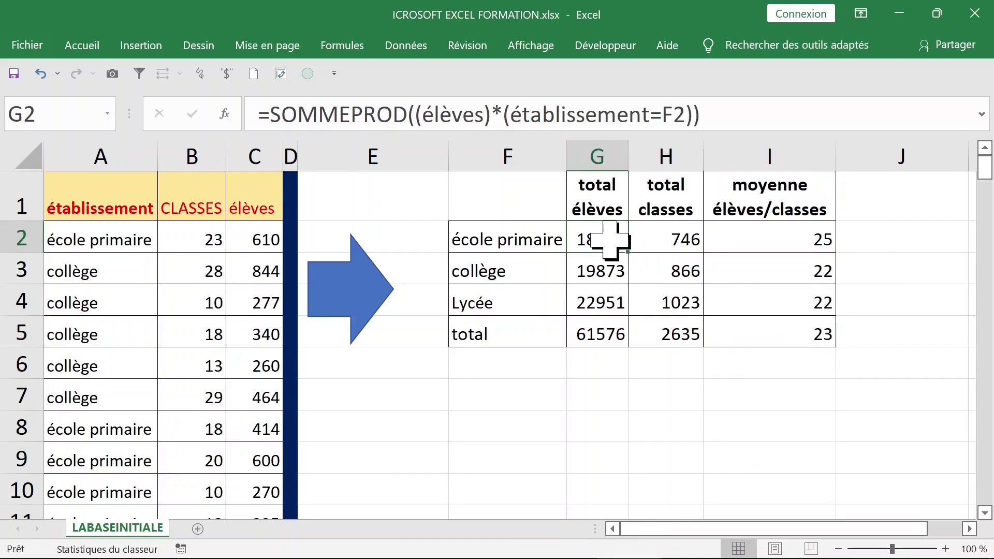